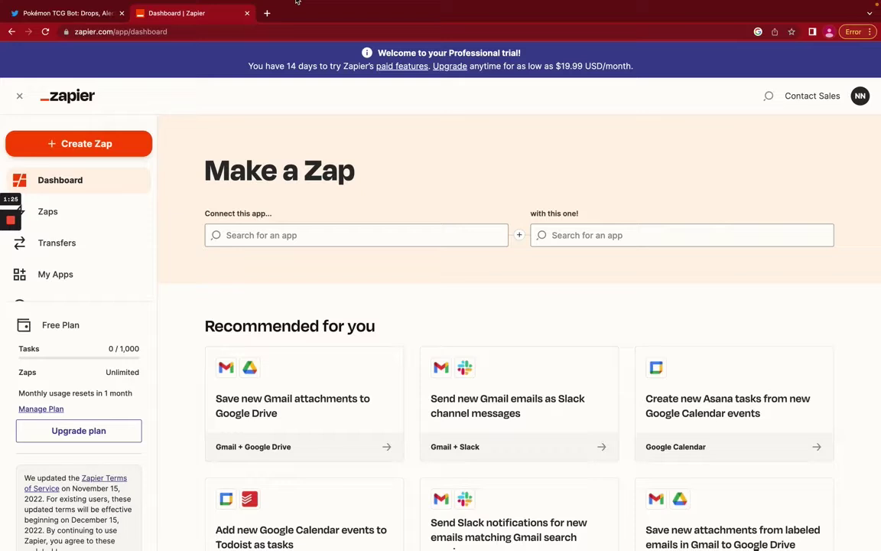
Step: Choose Twitter as the trigger app and Discord as the action app
left_click(248, 237)
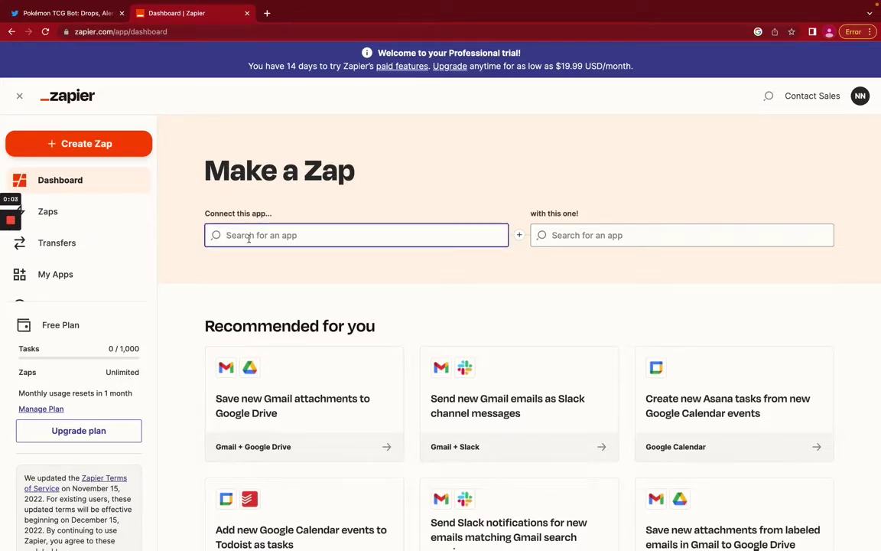
type("Twitter")
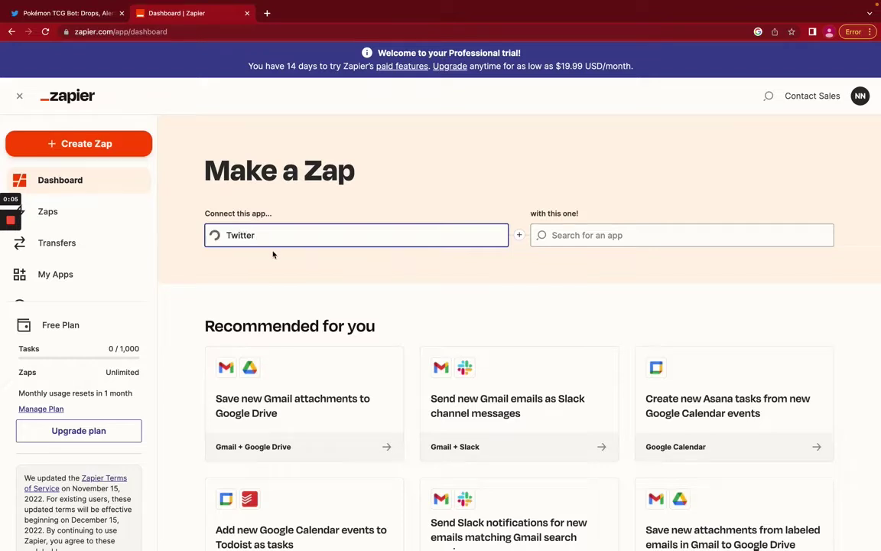
left_click(269, 263)
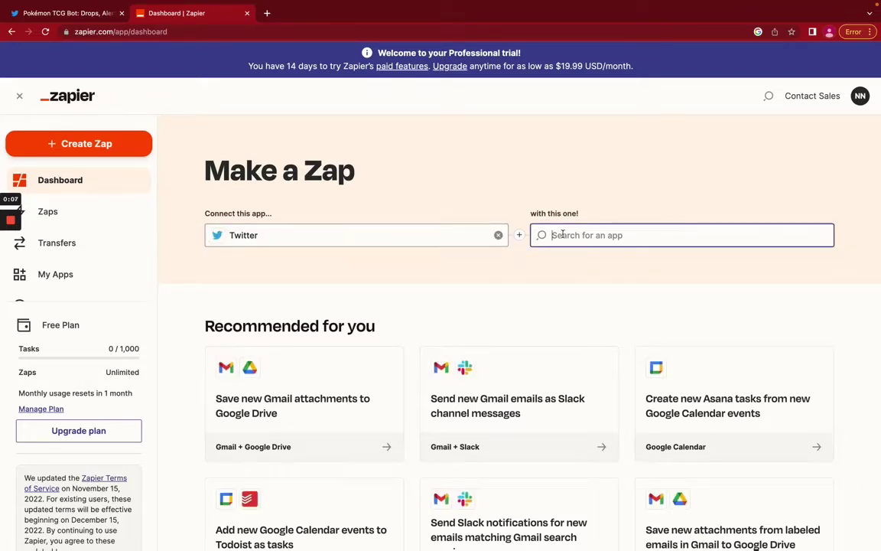
type("Discord")
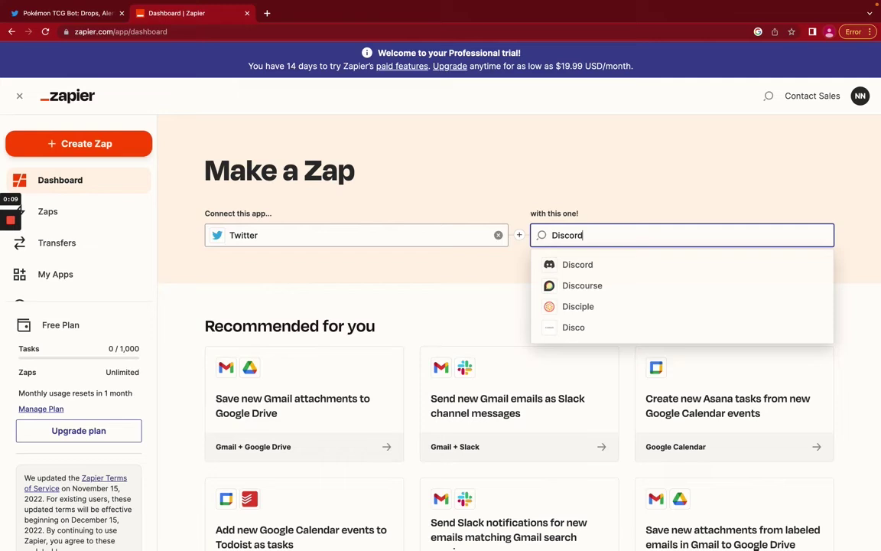
left_click(568, 264)
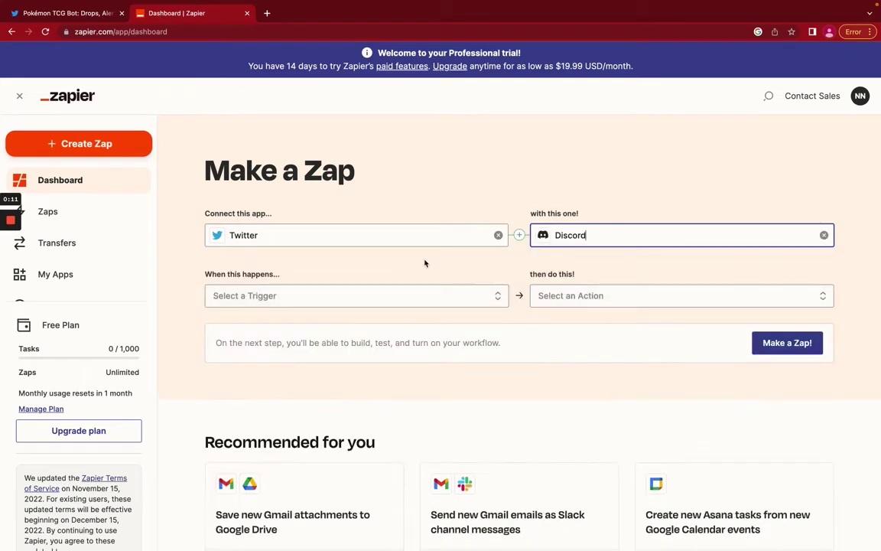
Step: Pick User Tweet as the Twitter trigger and Send Channel Message as the Discord action
left_click(378, 300)
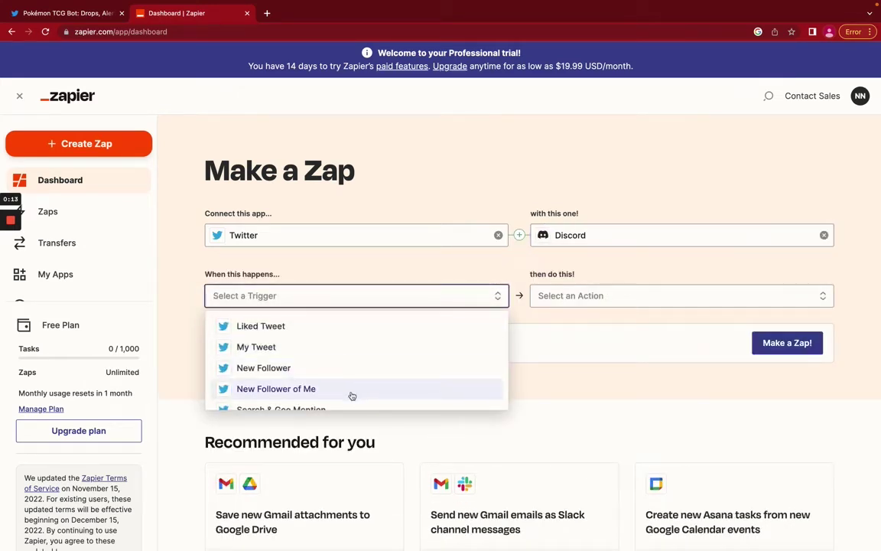
scroll(354, 399, "down", 3)
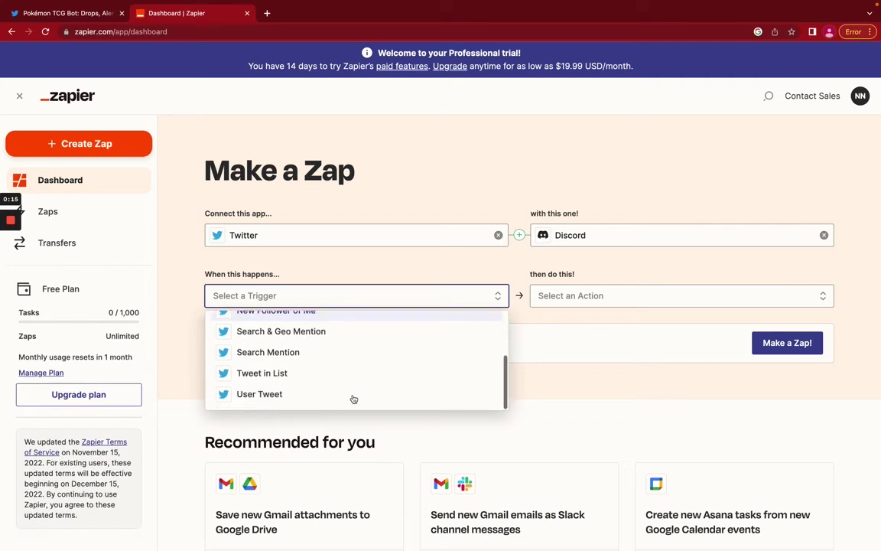
left_click(296, 399)
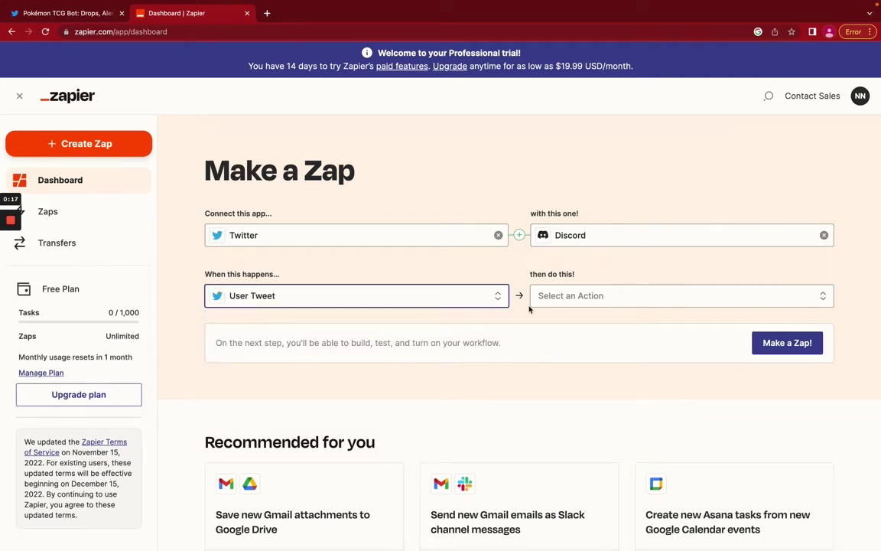
left_click(80, 17)
left_click(575, 303)
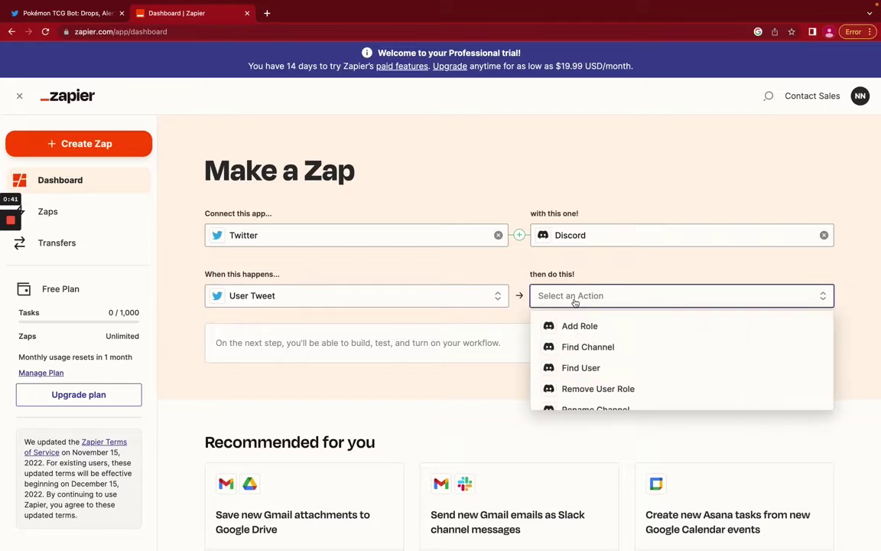
scroll(585, 380, "down", 1)
left_click(585, 394)
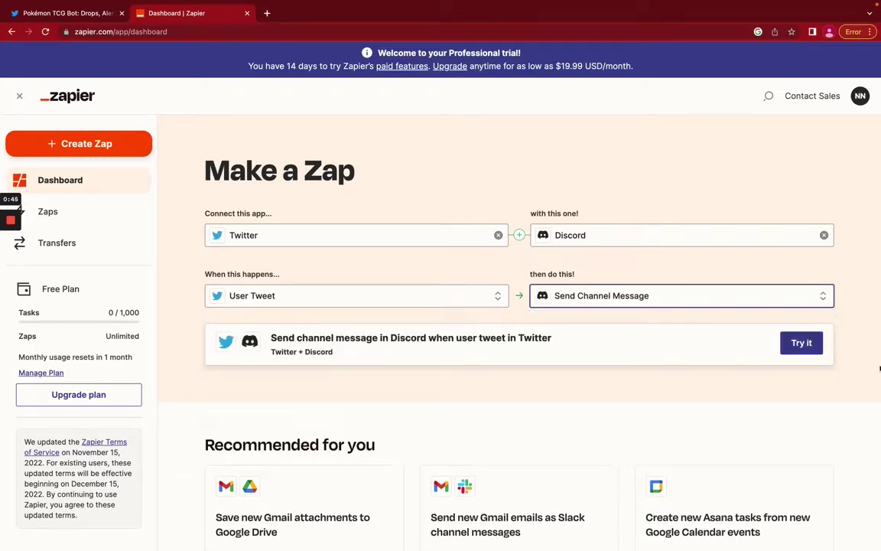
Step: Open the Zap editor and authorize a Twitter account with Auto Follow set to No
left_click(801, 345)
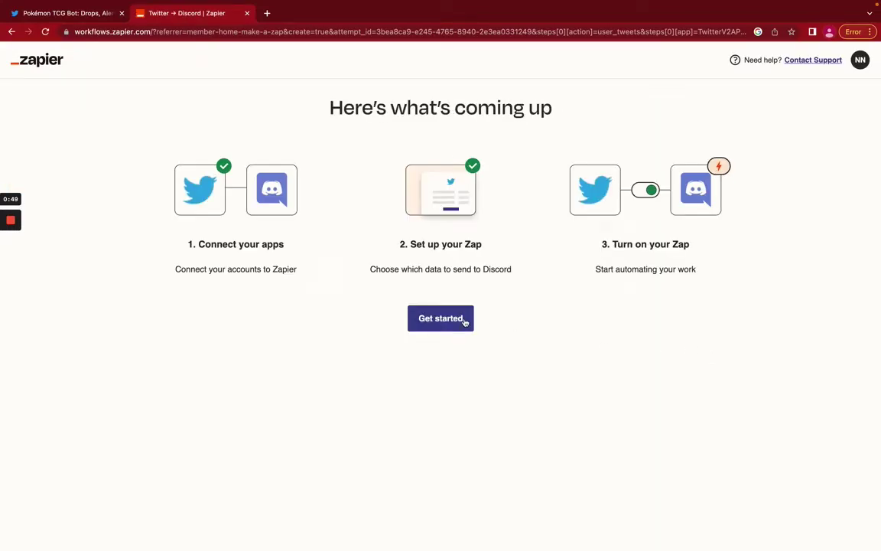
left_click(463, 322)
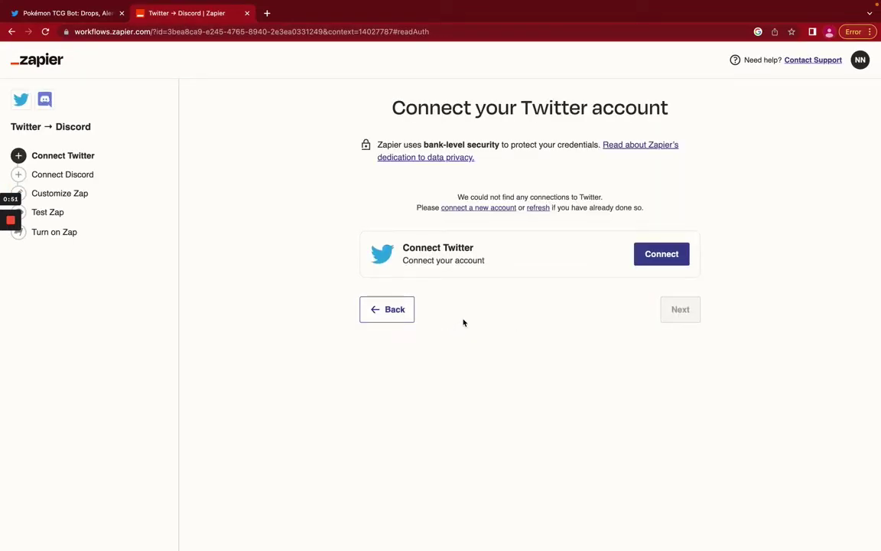
left_click(669, 260)
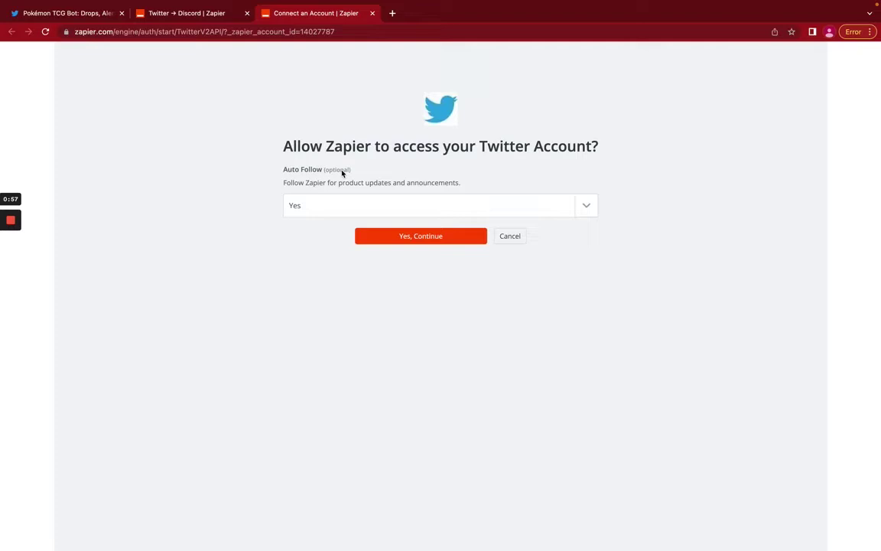
left_click(586, 205)
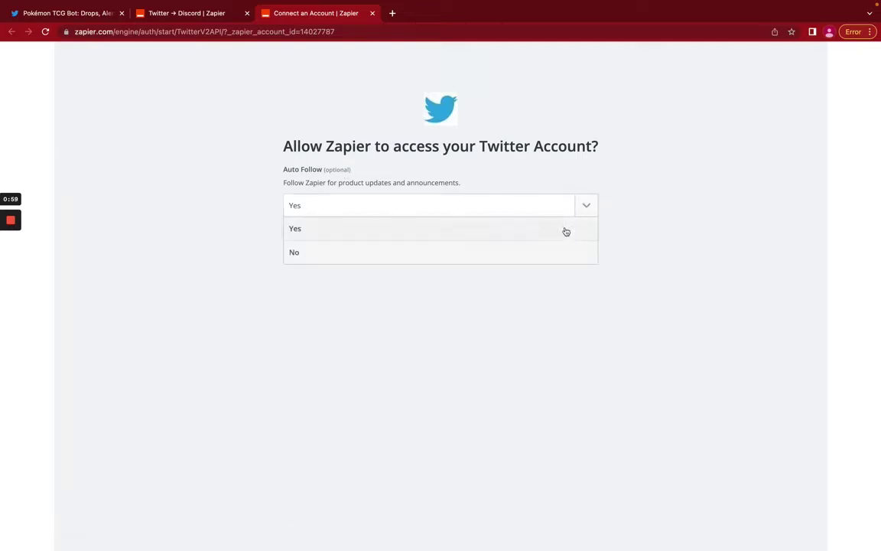
left_click(550, 251)
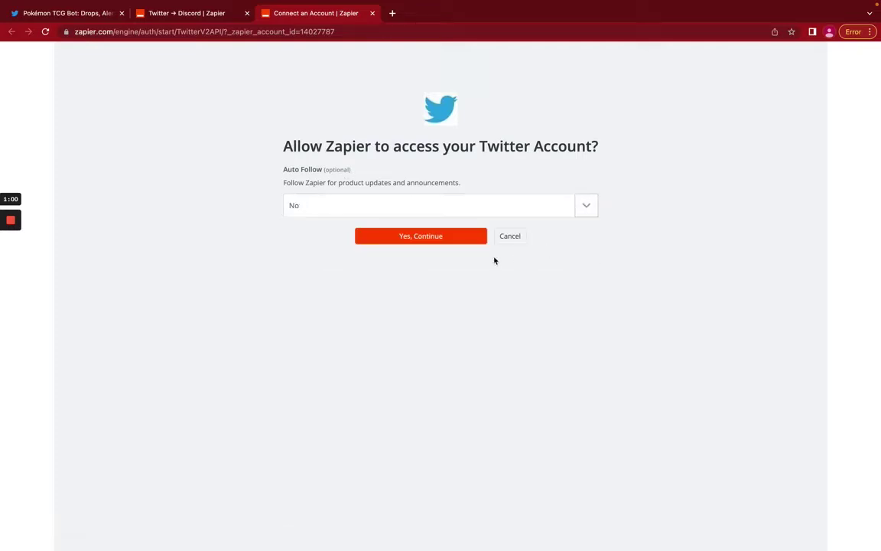
left_click(442, 240)
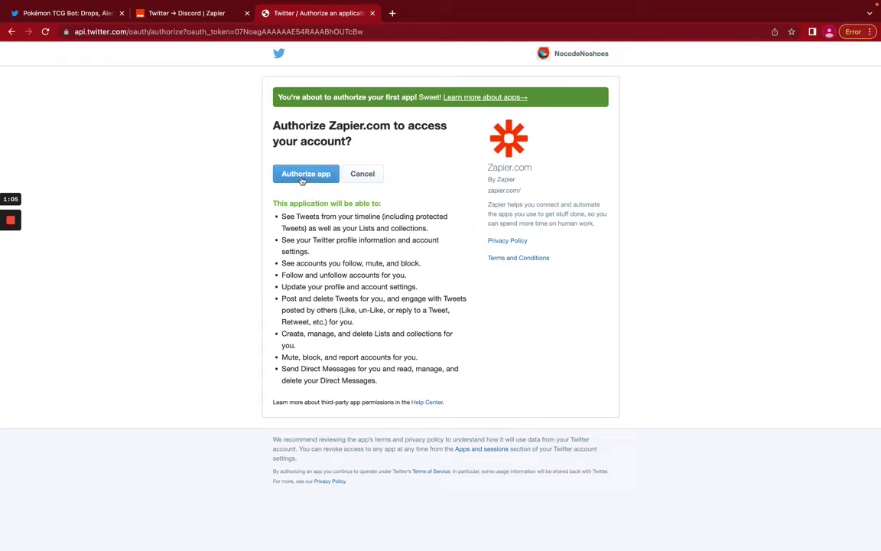
left_click(304, 175)
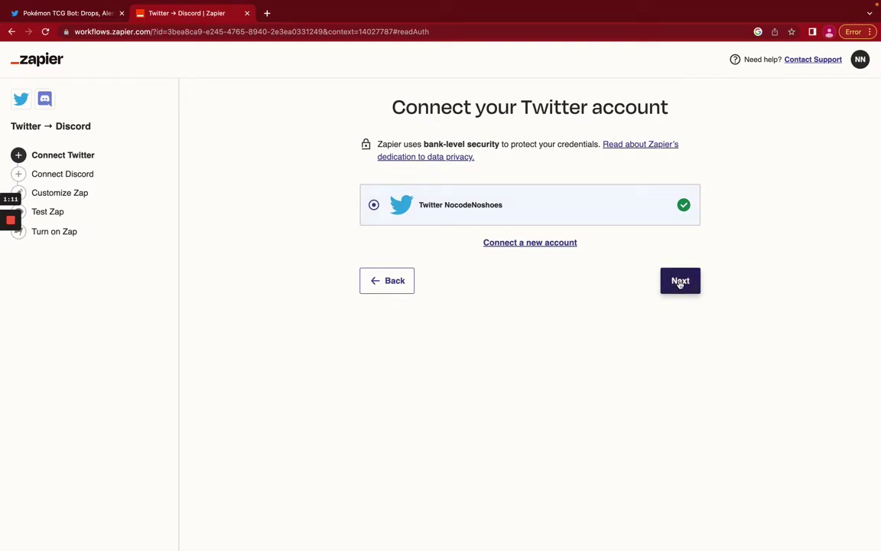
left_click(680, 282)
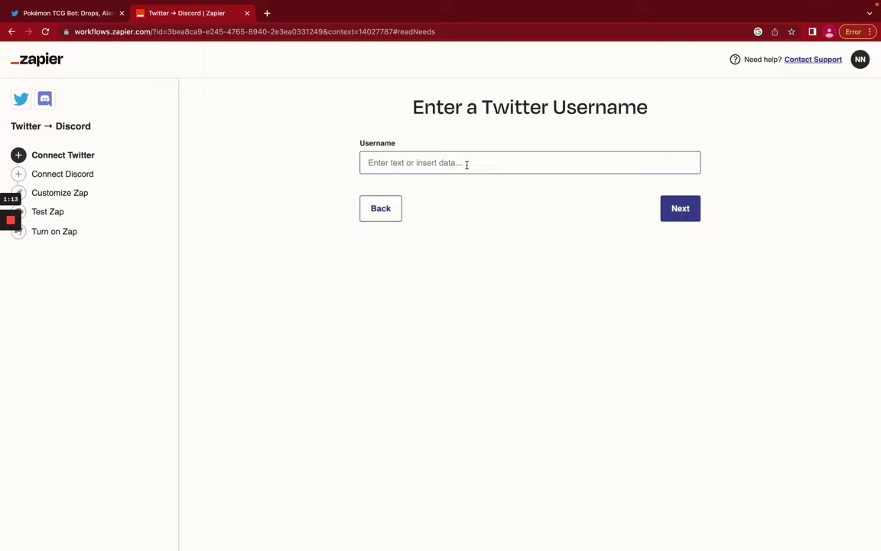
Step: Copy the PokemonTCGBot handle from its Twitter profile and submit it as the trigger username
left_click(88, 17)
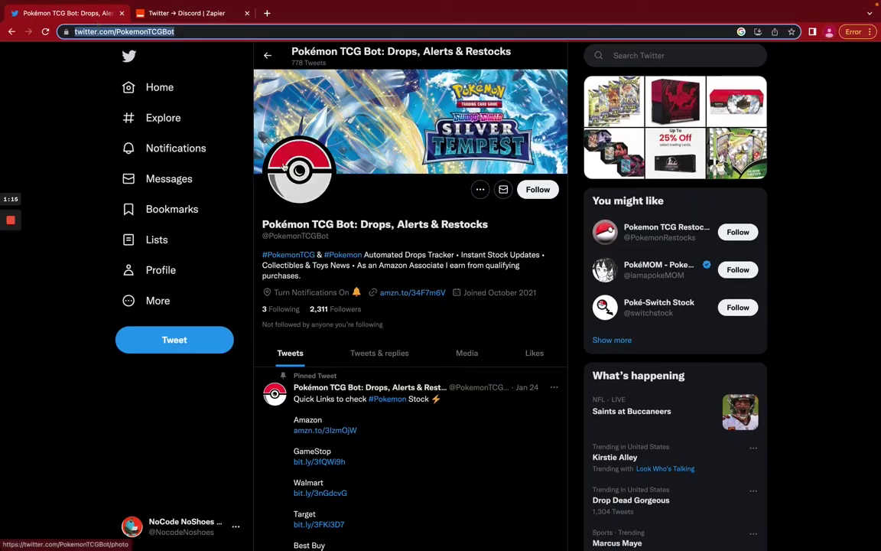
left_click_drag(343, 238, 270, 235)
key("super+c")
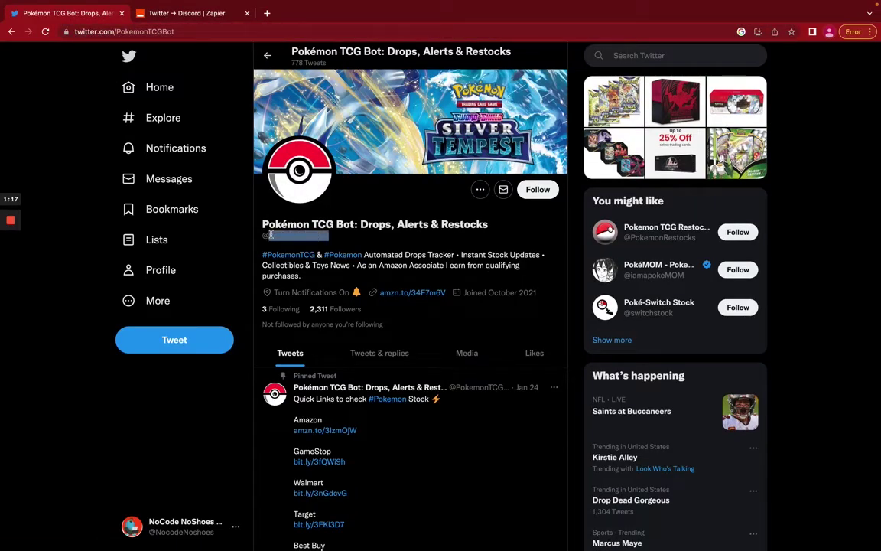
left_click(184, 16)
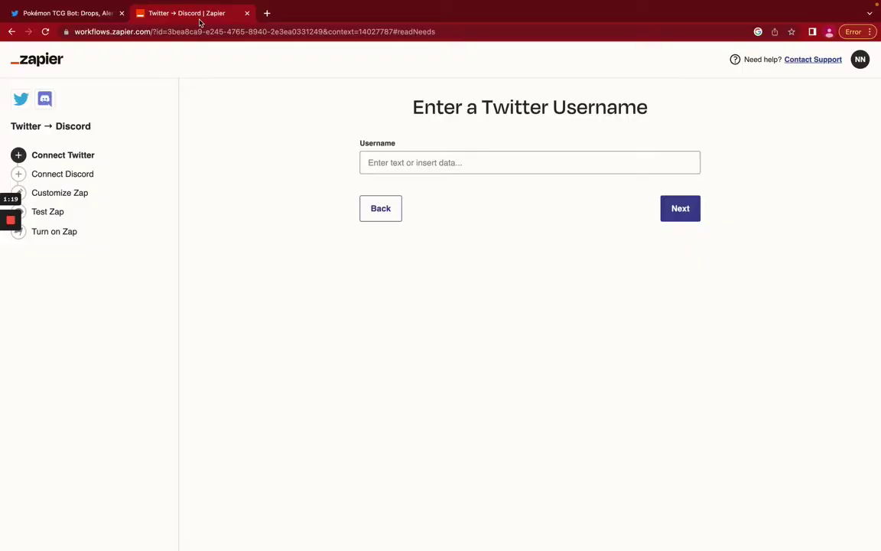
left_click(403, 159)
key("super+v")
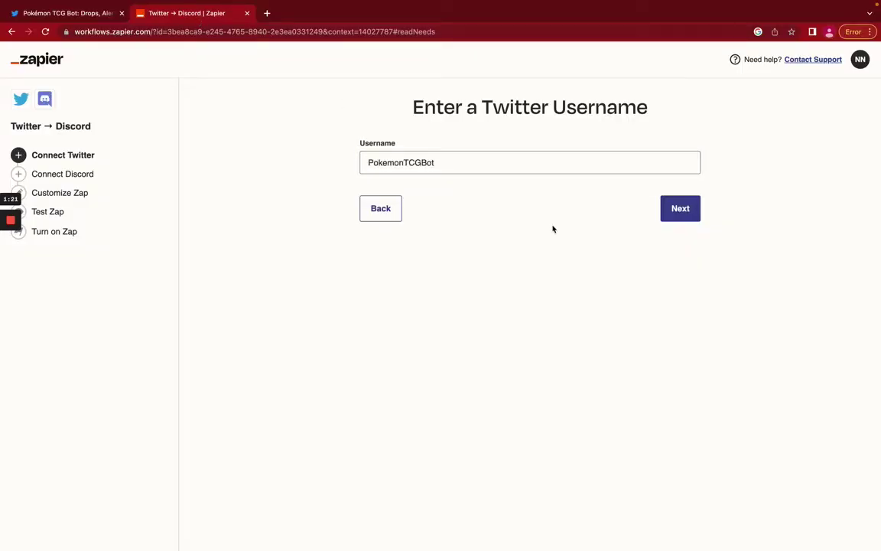
left_click(697, 217)
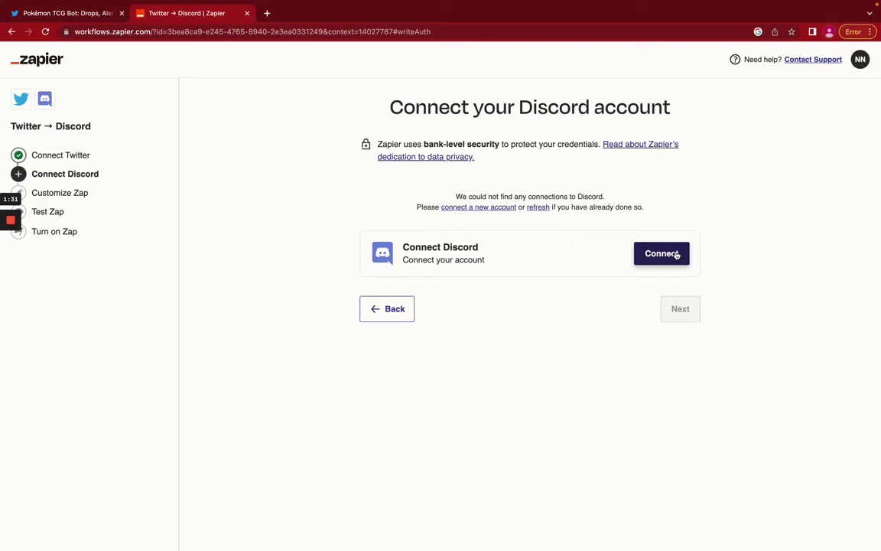
Step: Start connecting Discord and select the account's own server for Zapier
left_click(677, 255)
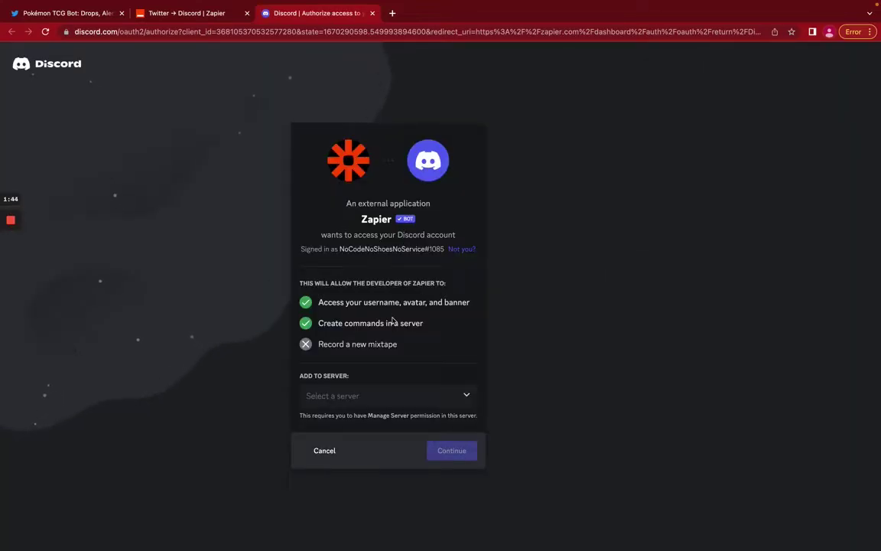
left_click(387, 397)
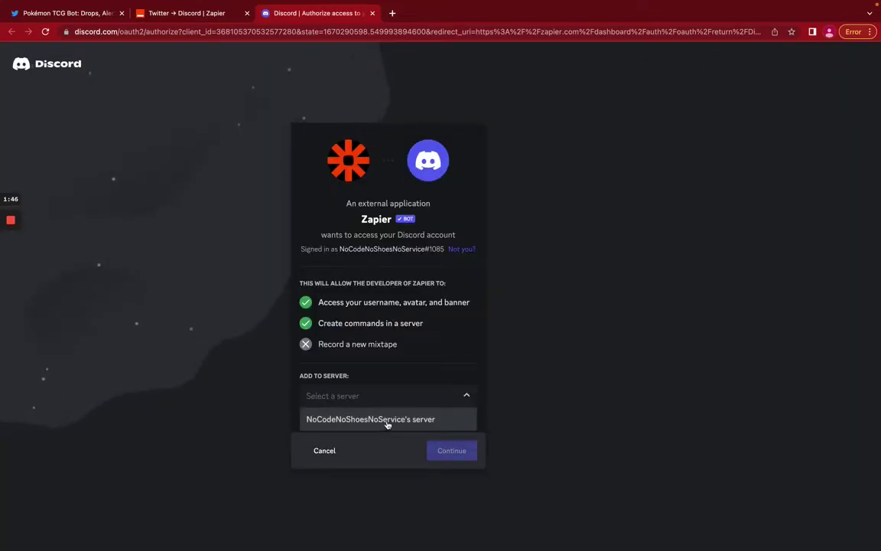
left_click(387, 420)
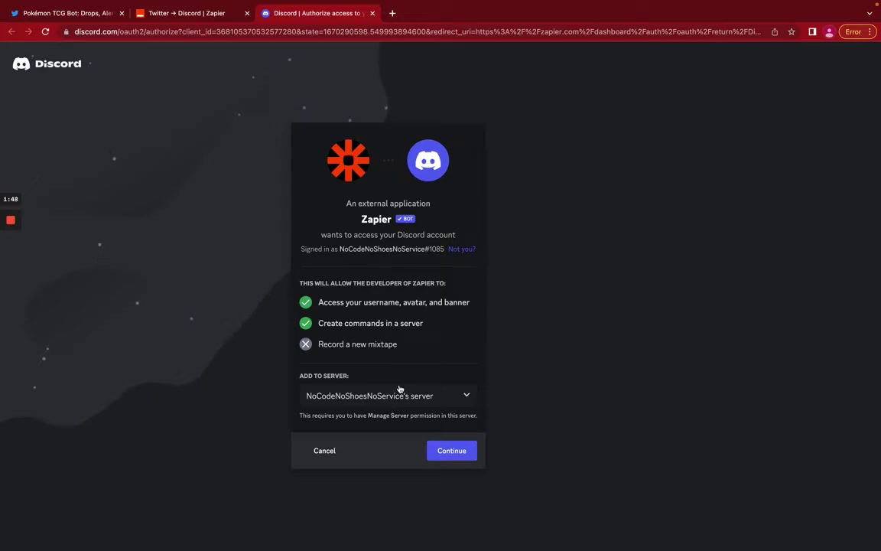
left_click(451, 452)
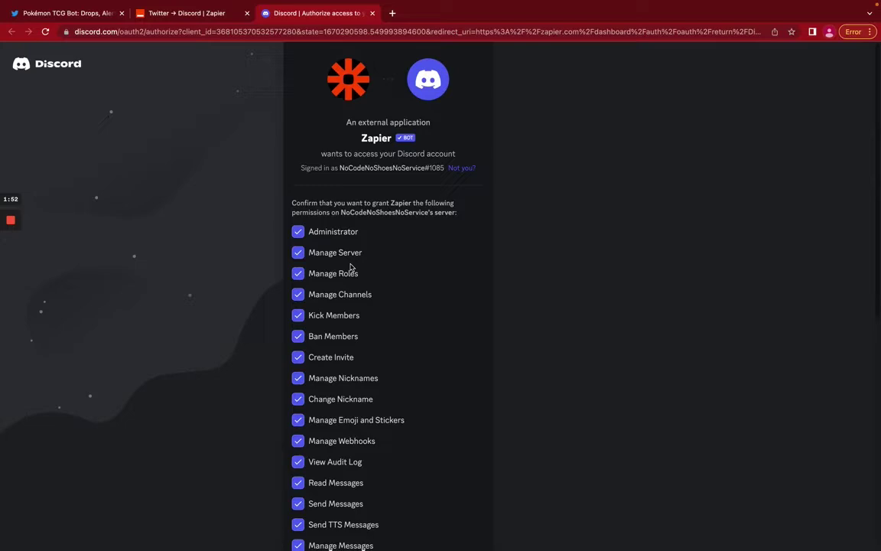
Step: Review the requested permissions, authorize Zapier, pass the hCaptcha check and continue
scroll(351, 266, "down", 1)
scroll(351, 266, "down", 2)
scroll(351, 266, "down", 5)
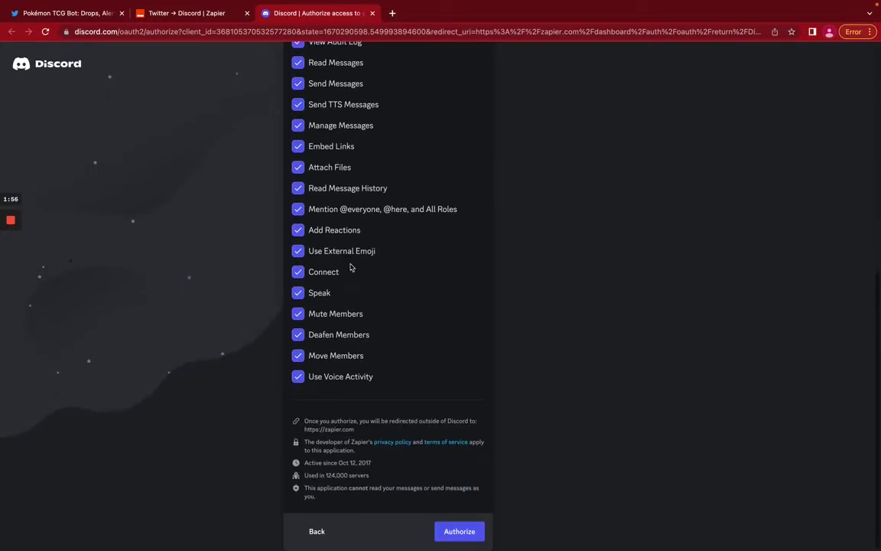
scroll(351, 266, "up", 6)
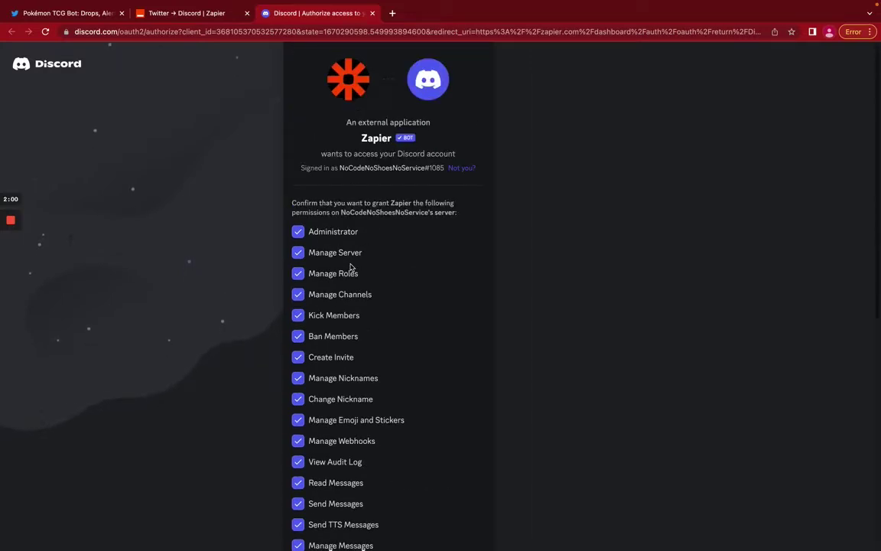
scroll(351, 266, "down", 10)
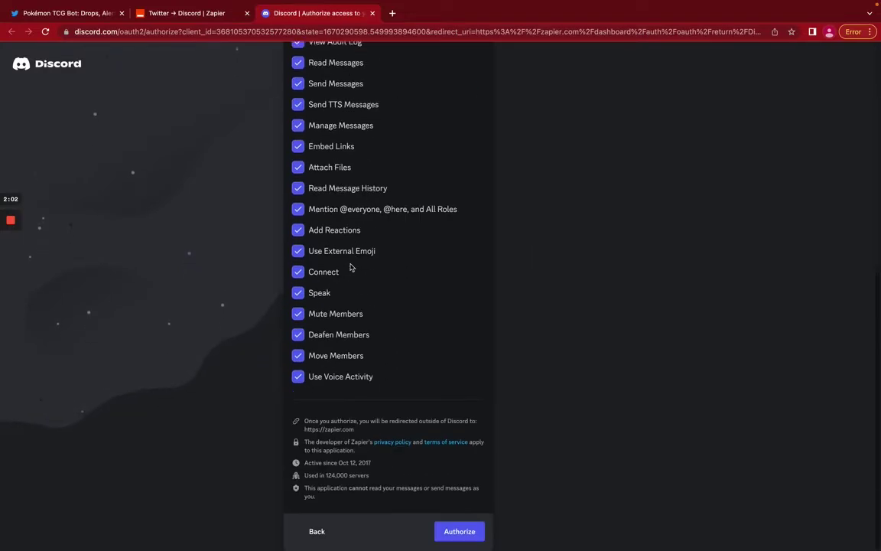
scroll(351, 266, "up", 10)
scroll(351, 266, "down", 8)
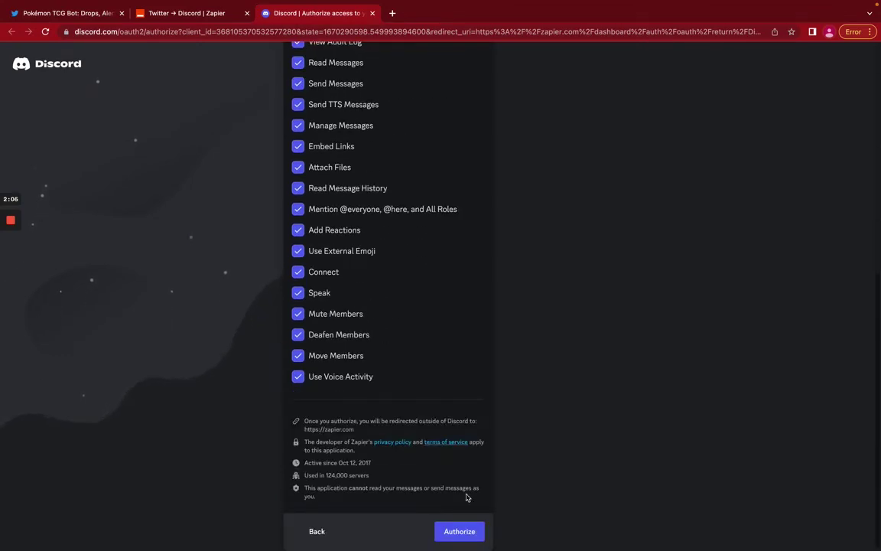
left_click(466, 529)
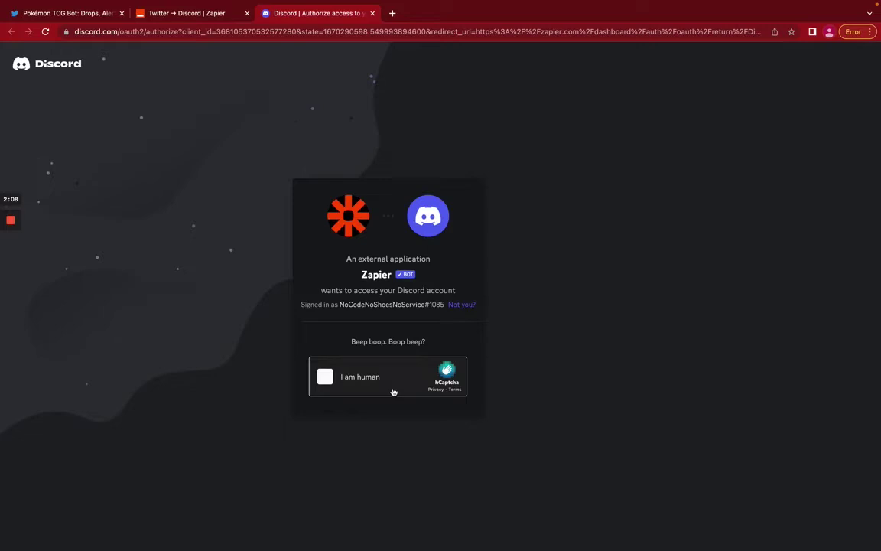
left_click(327, 380)
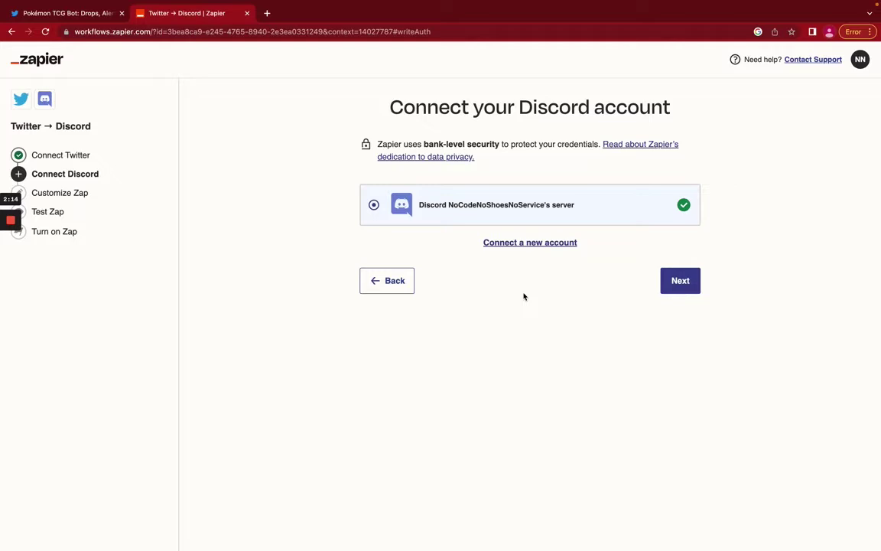
left_click(692, 280)
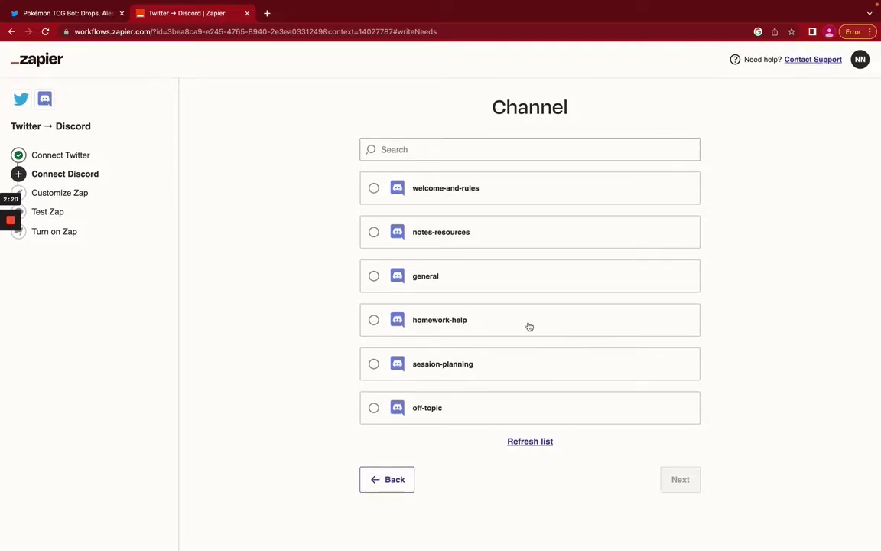
Step: Open #general in the Discord app, then select general as the Zap's target channel
key("ctrl+Right")
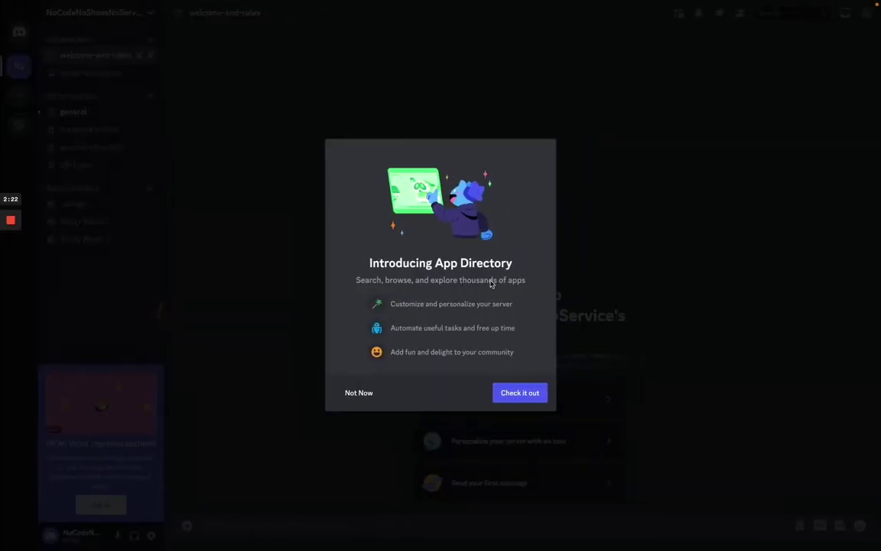
left_click(520, 393)
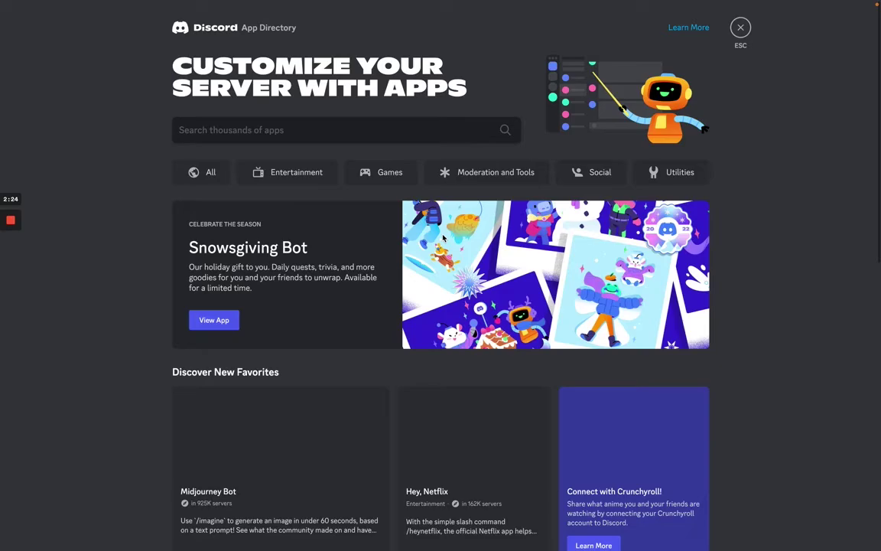
left_click(741, 28)
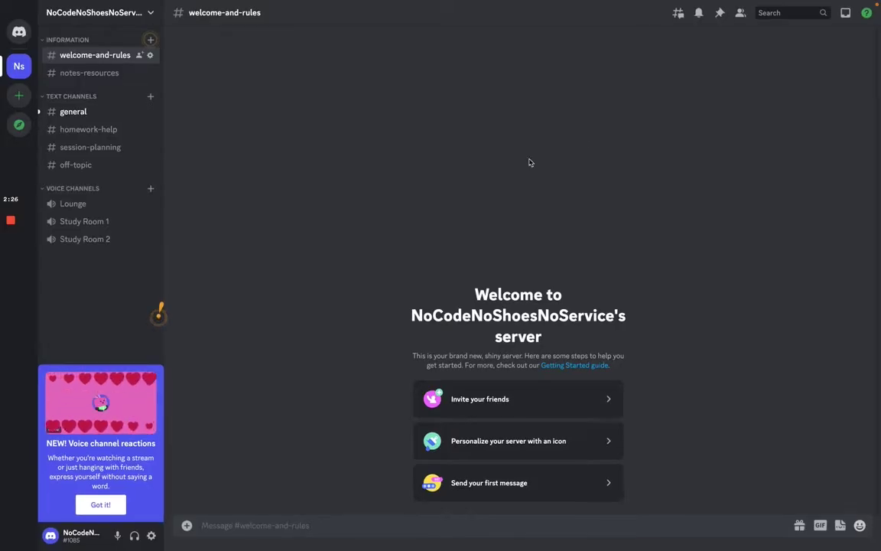
left_click(89, 120)
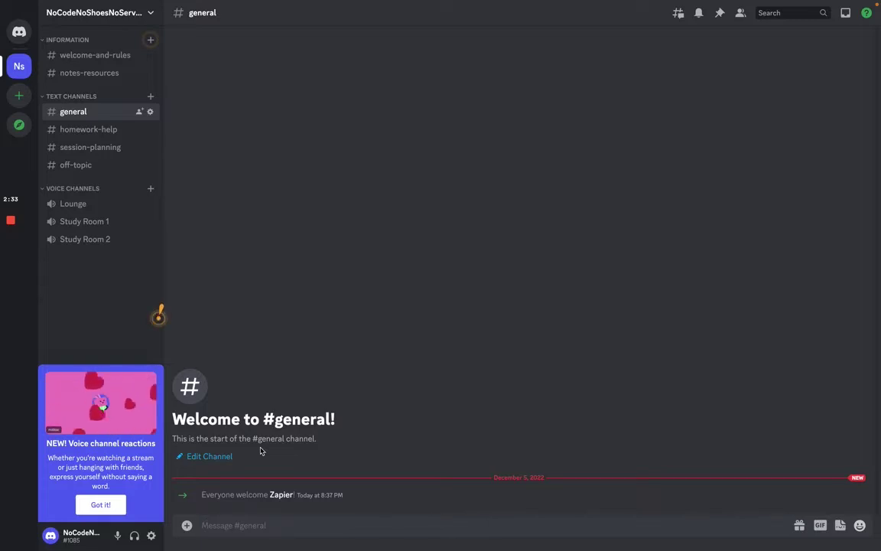
key("ctrl+Left")
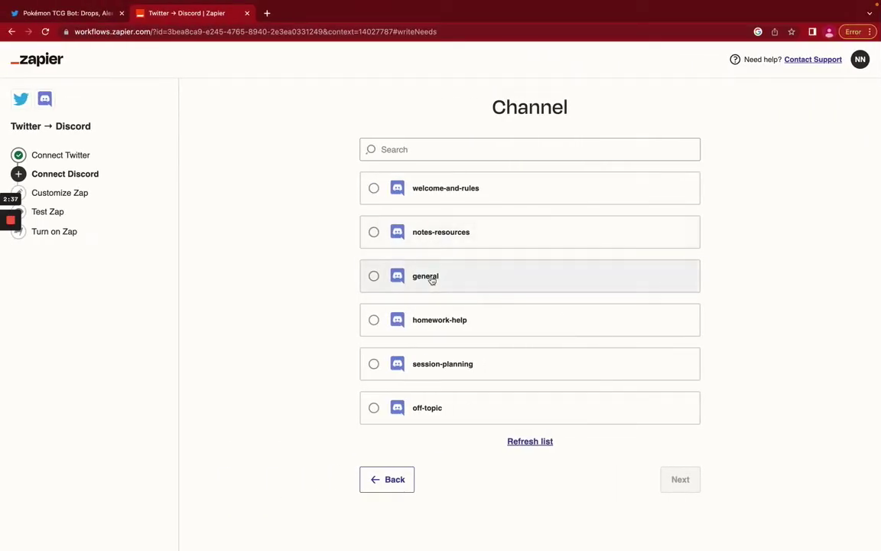
left_click(432, 280)
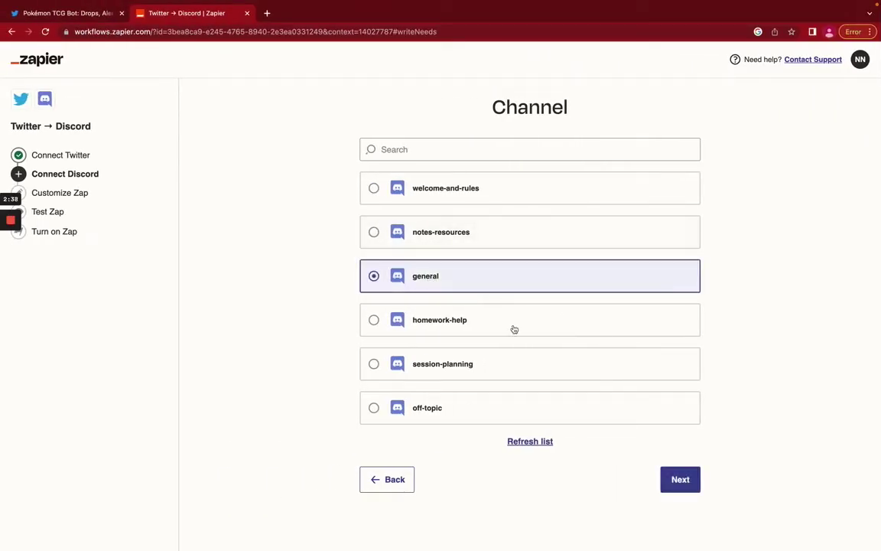
Step: Map the tweet Text and Url into the Discord Message Text field
left_click(678, 479)
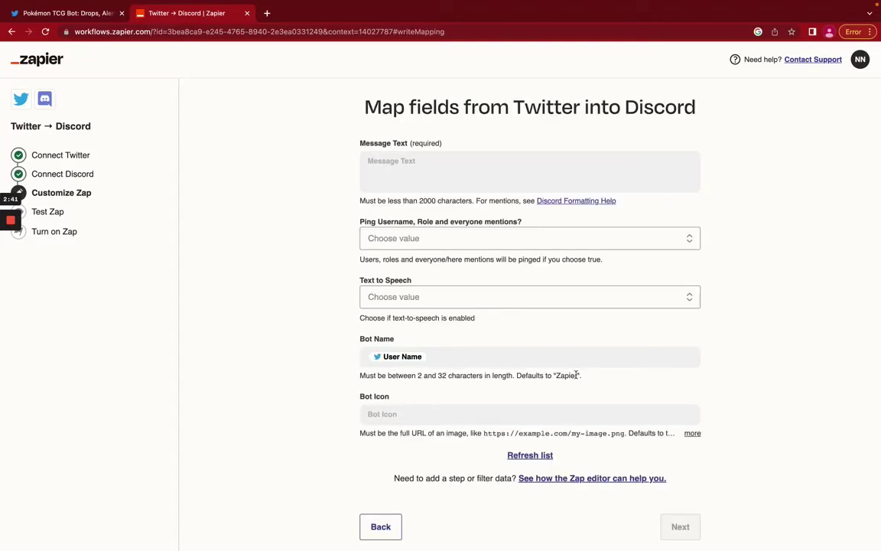
left_click(455, 178)
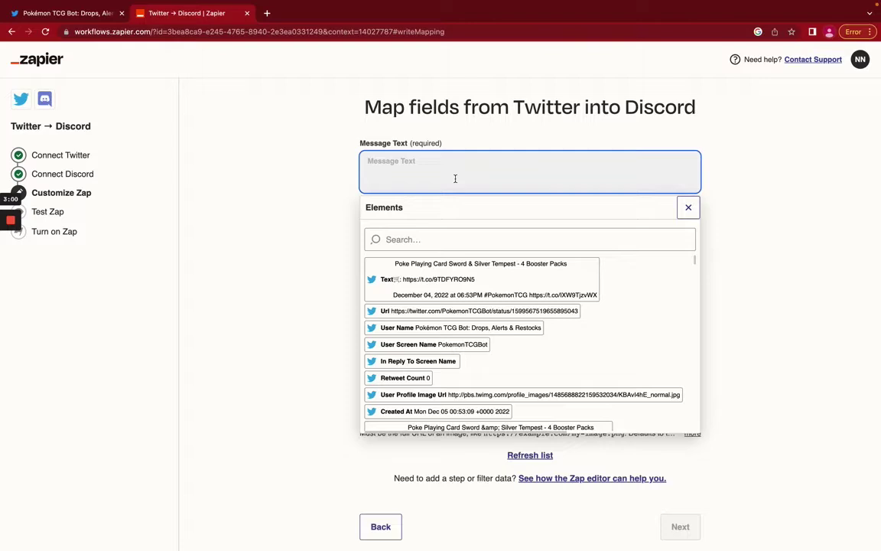
left_click(445, 295)
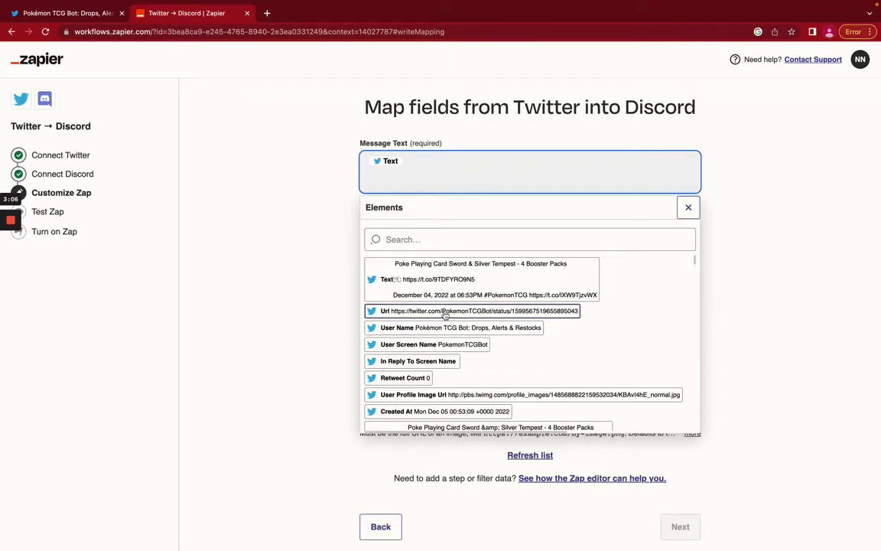
left_click(446, 312)
scroll(468, 382, "down", 2)
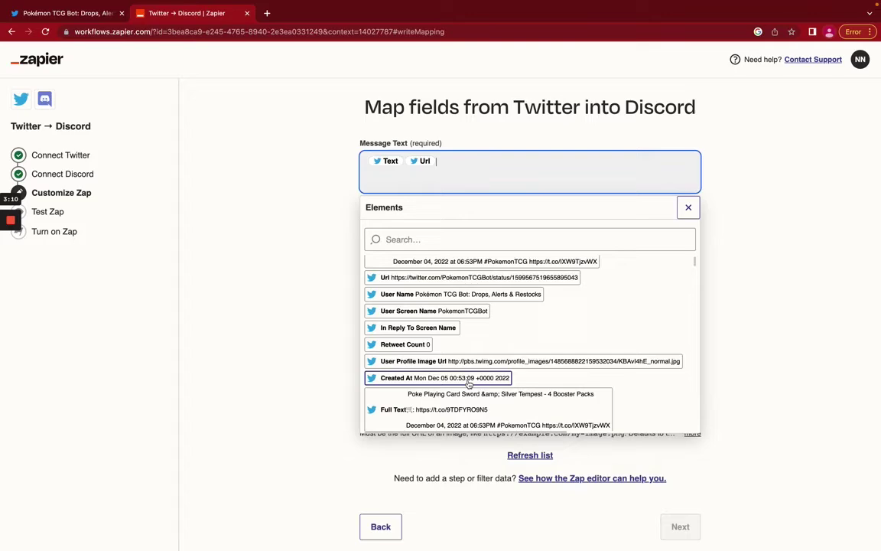
scroll(469, 383, "down", 2)
scroll(469, 358, "up", 1)
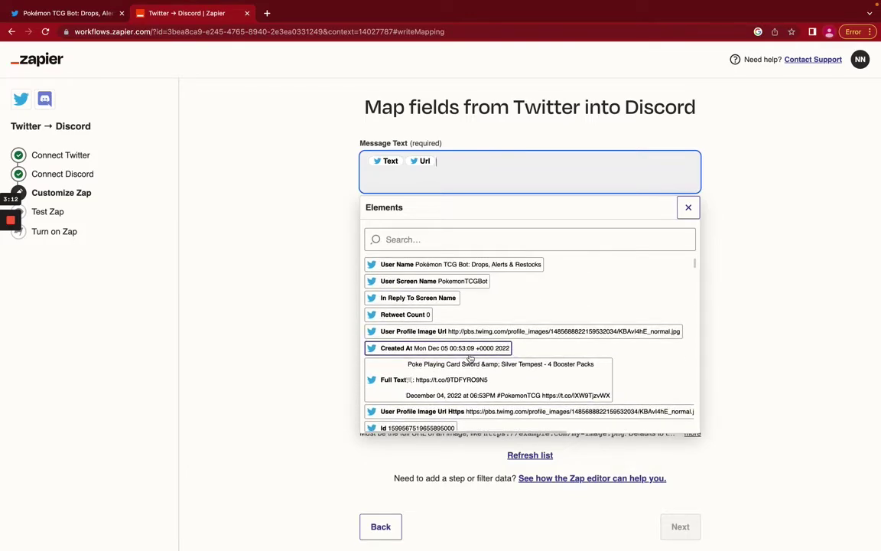
scroll(472, 359, "up", 2)
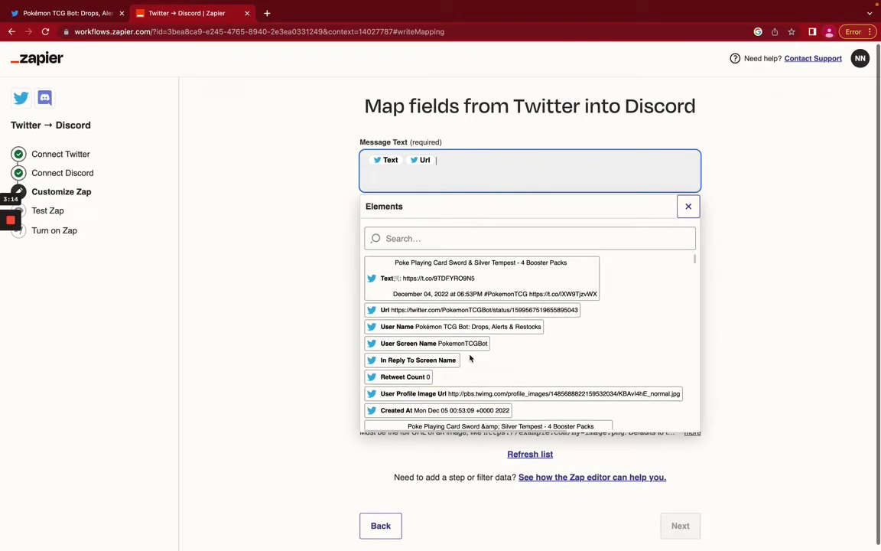
scroll(471, 357, "down", 3)
scroll(470, 358, "down", 3)
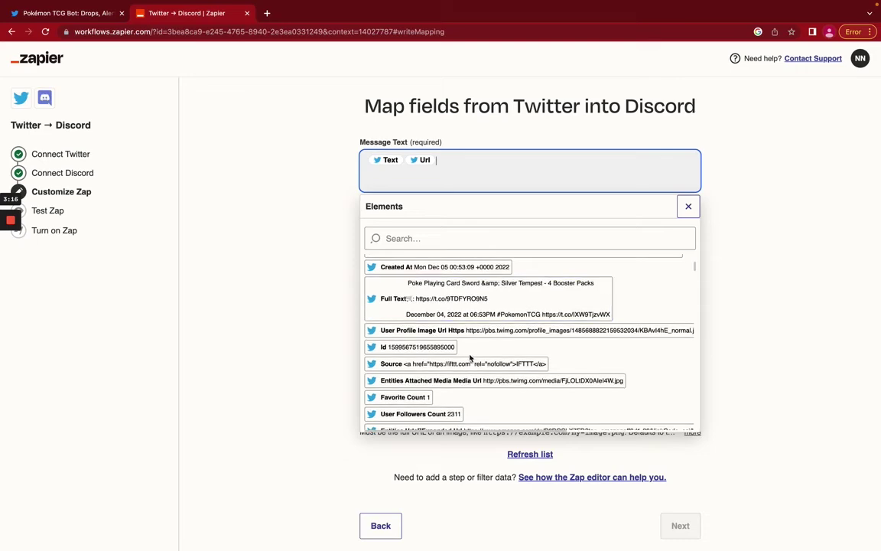
scroll(470, 357, "down", 3)
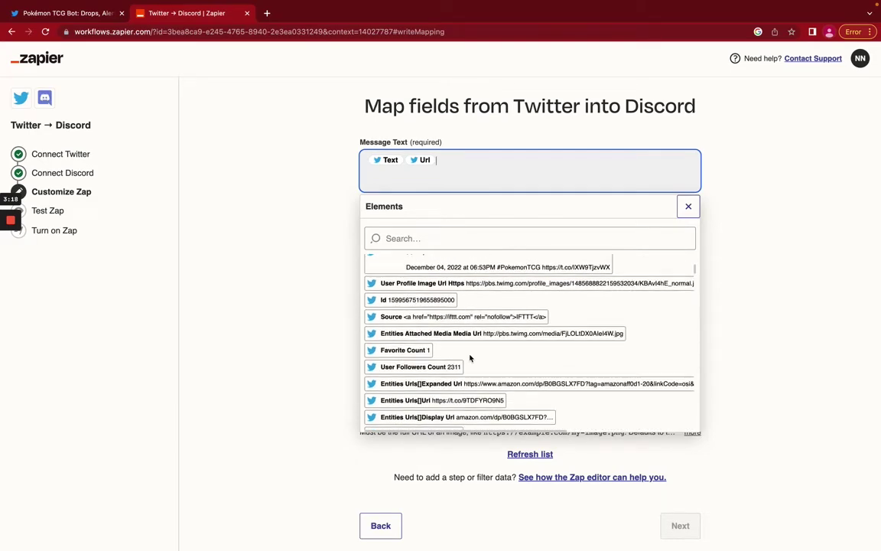
scroll(471, 357, "down", 2)
scroll(471, 357, "down", 3)
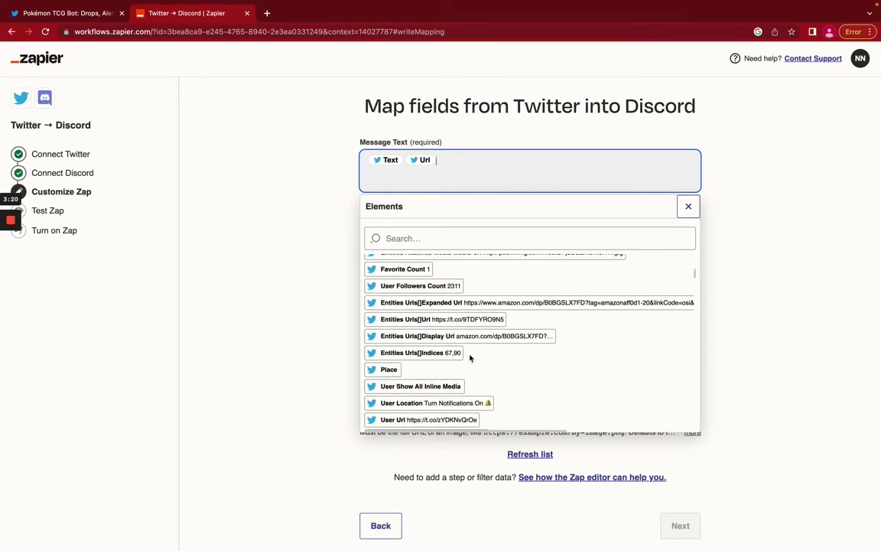
scroll(471, 357, "down", 5)
scroll(471, 357, "down", 10)
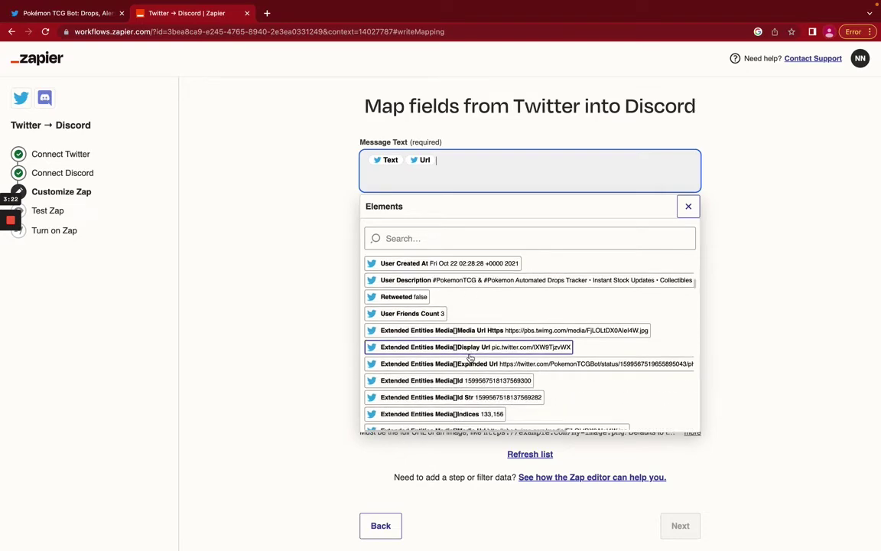
scroll(471, 357, "down", 15)
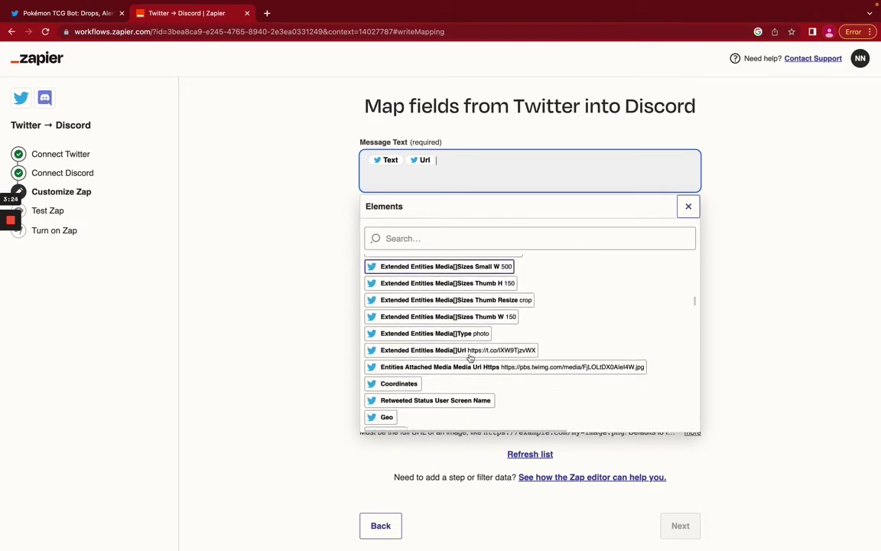
scroll(470, 357, "down", 15)
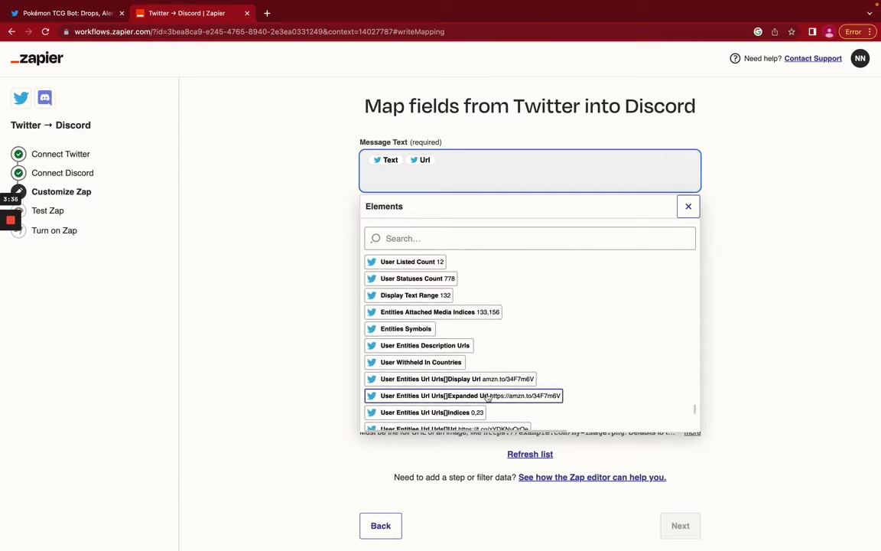
scroll(482, 383, "down", 10)
scroll(487, 397, "down", 1)
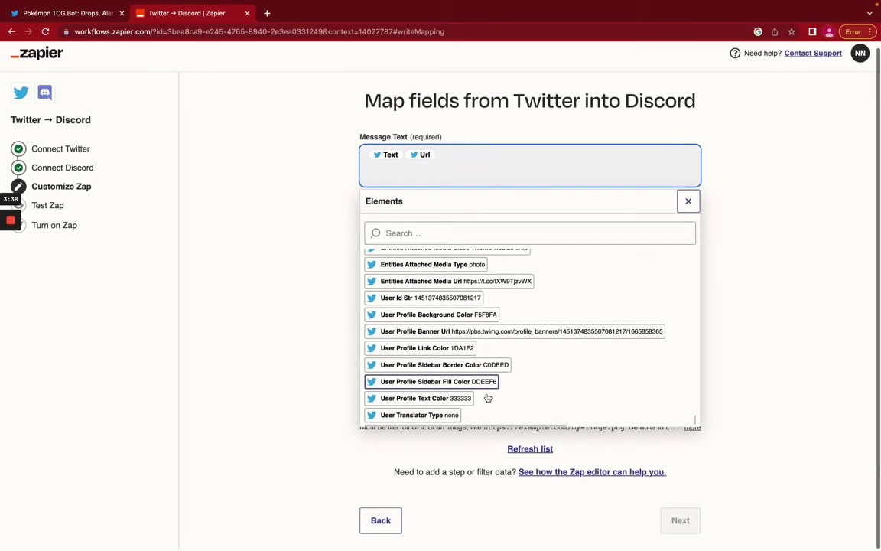
scroll(487, 398, "up", 20)
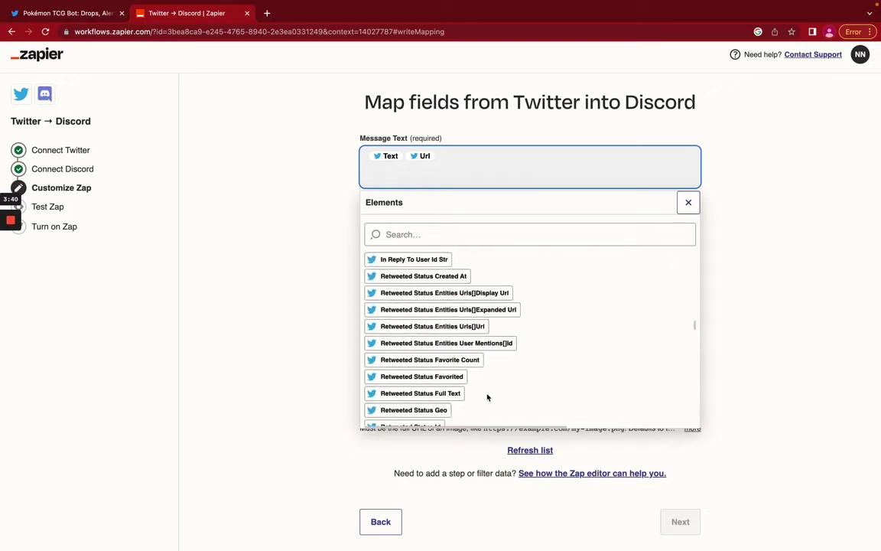
left_click(688, 203)
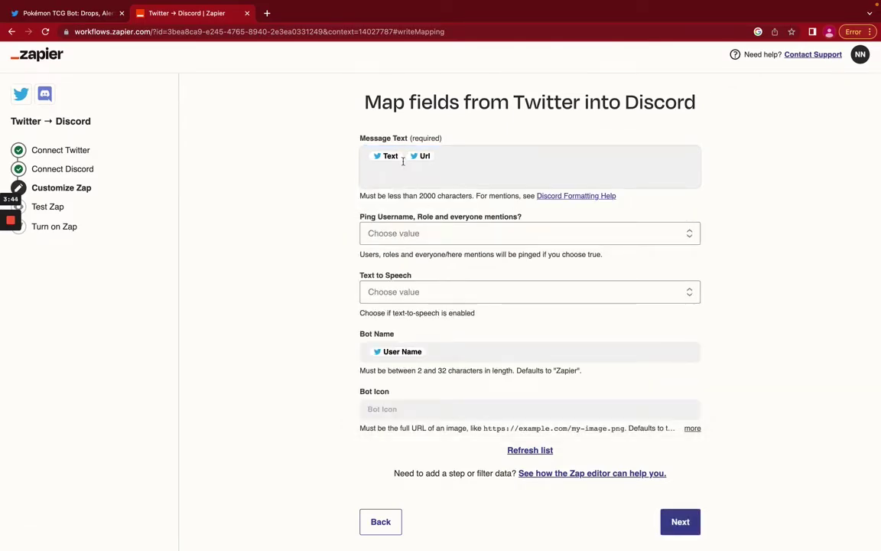
Step: Separate the tweet Text and Url with a blank line in Message Text
left_click(365, 144)
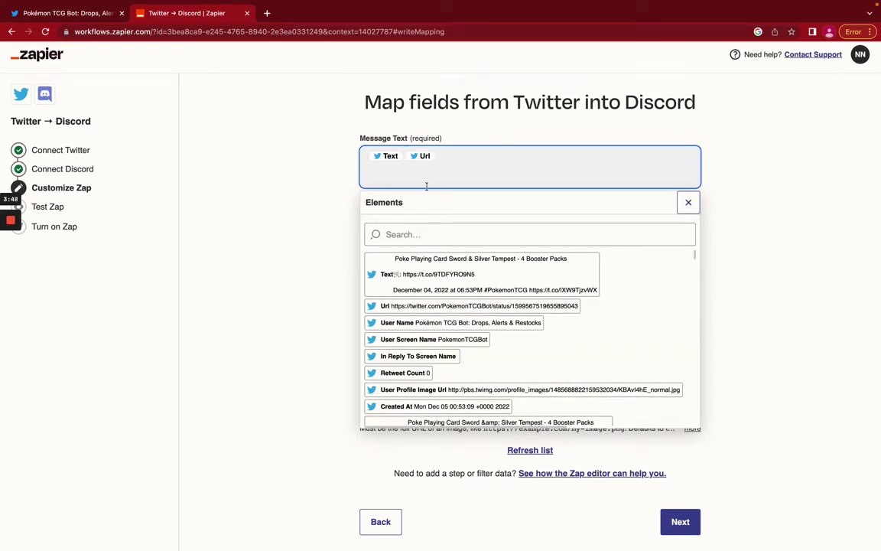
key("Return")
key("Return")
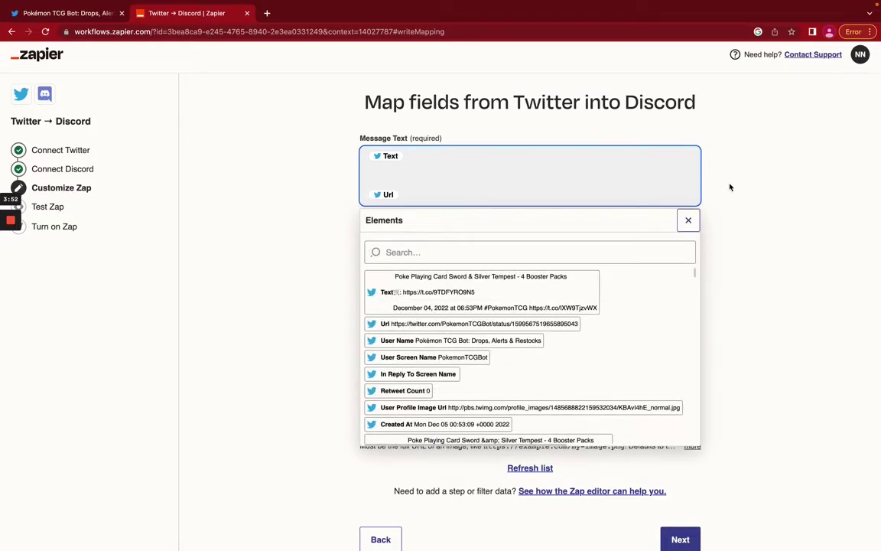
left_click(690, 220)
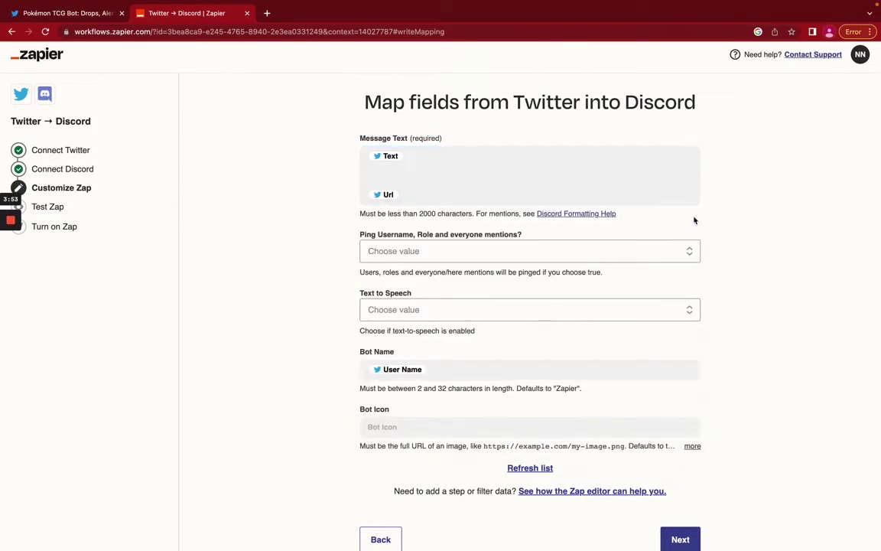
Step: Set mention pinging to True, leave Text to Speech empty, and continue to the test step
left_click(590, 259)
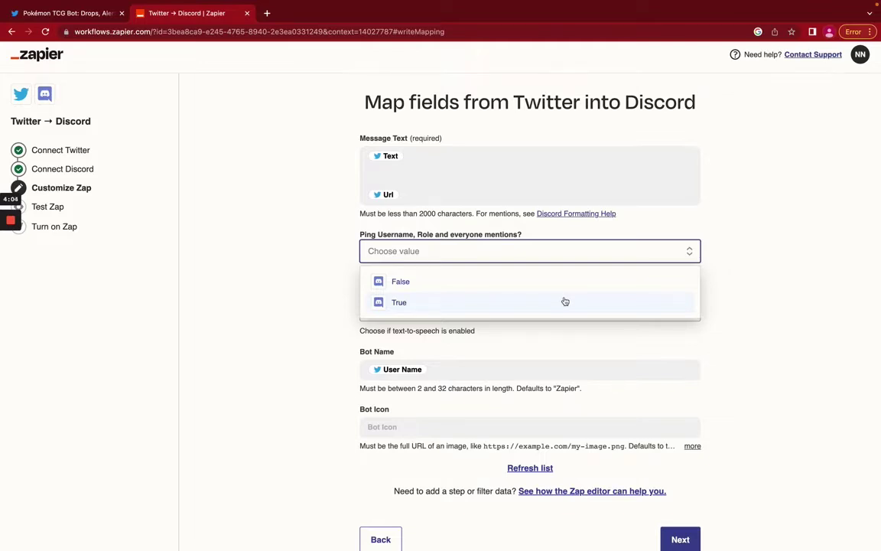
left_click(565, 302)
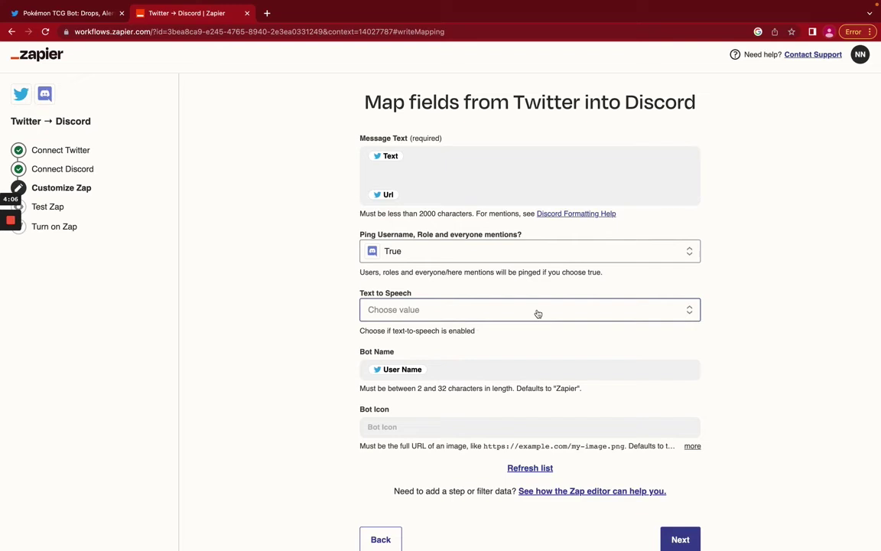
left_click(536, 312)
left_click(493, 293)
left_click(494, 293)
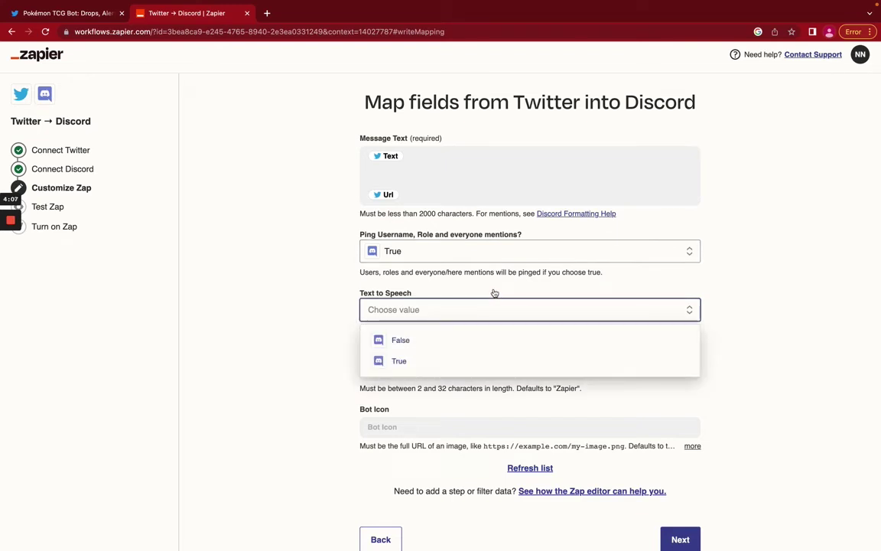
left_click(333, 304)
scroll(333, 304, "down", 1)
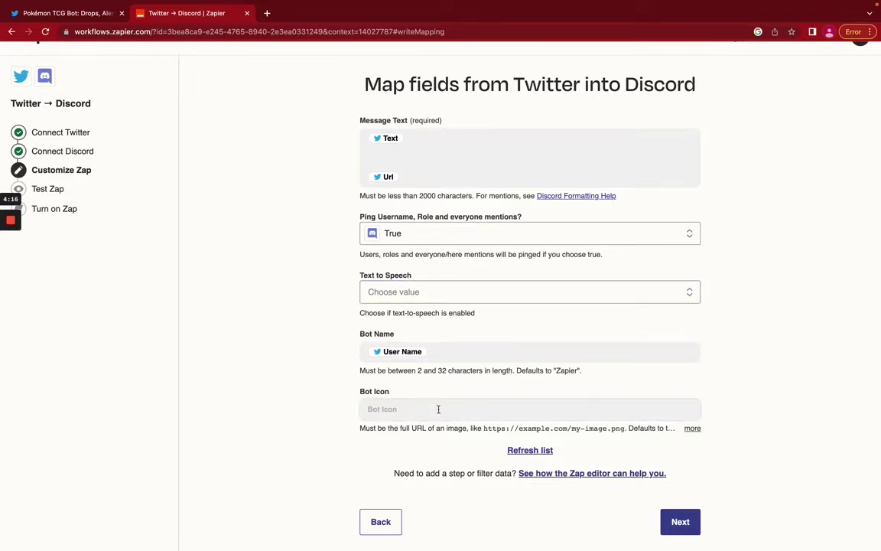
left_click(673, 523)
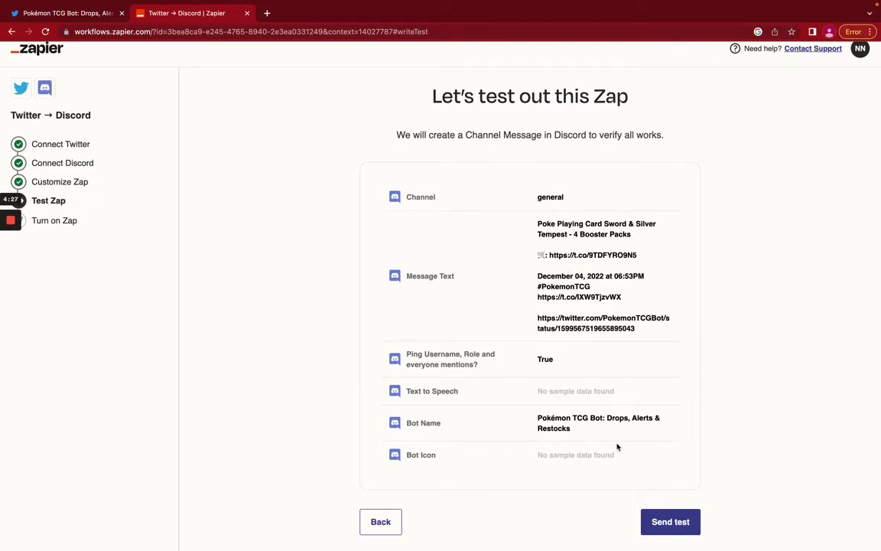
Step: Send a test channel message to Discord's #general
left_click(664, 528)
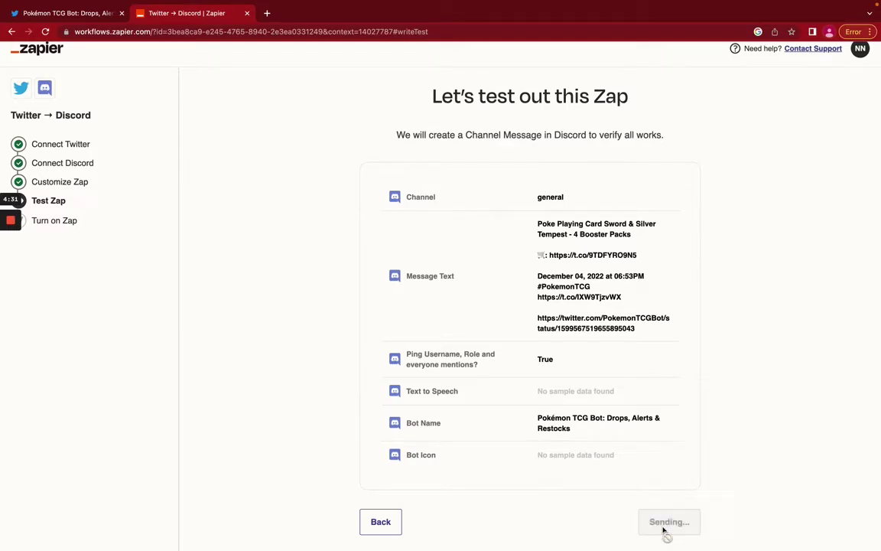
key("ctrl+Right")
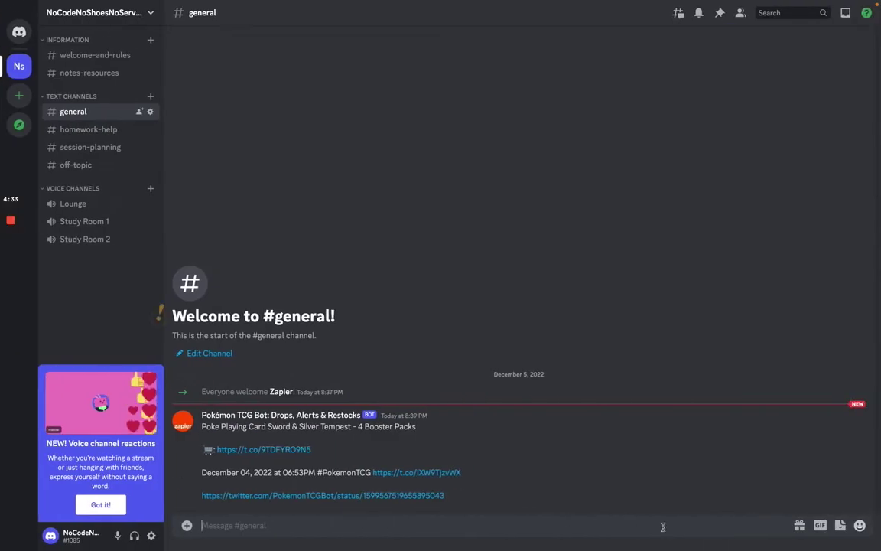
scroll(470, 435, "up", 5)
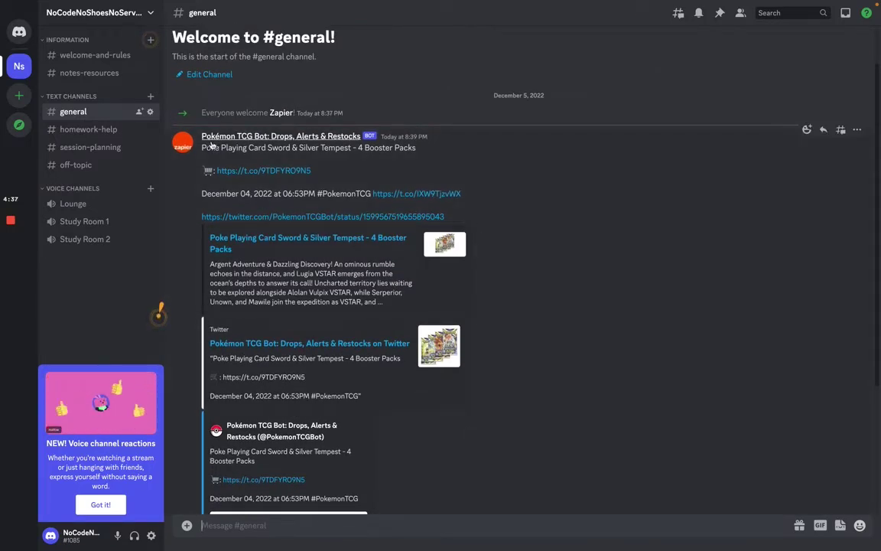
left_click_drag(211, 147, 392, 160)
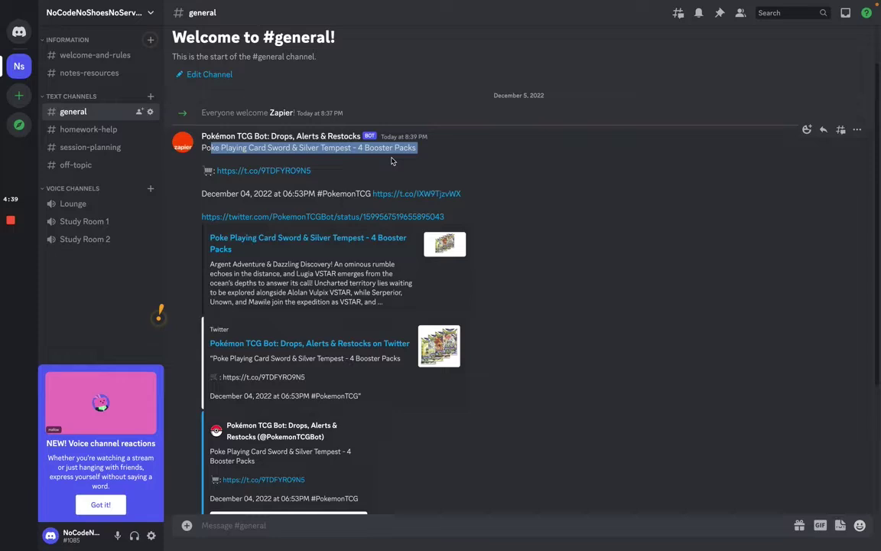
left_click(391, 162)
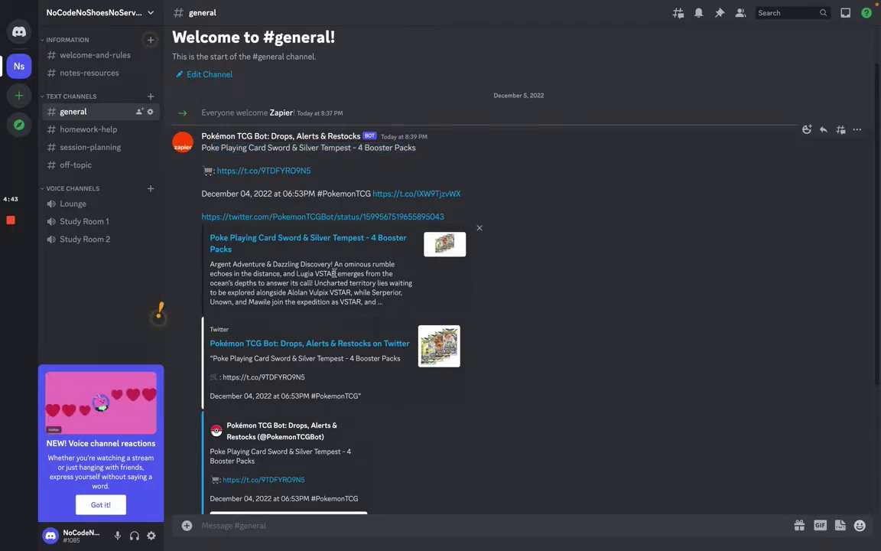
scroll(393, 262, "down", 3)
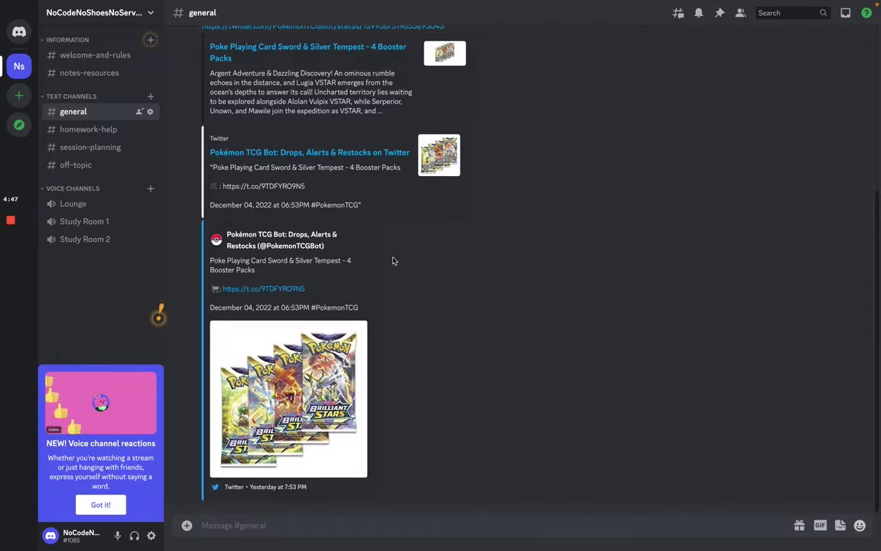
scroll(393, 261, "up", 2)
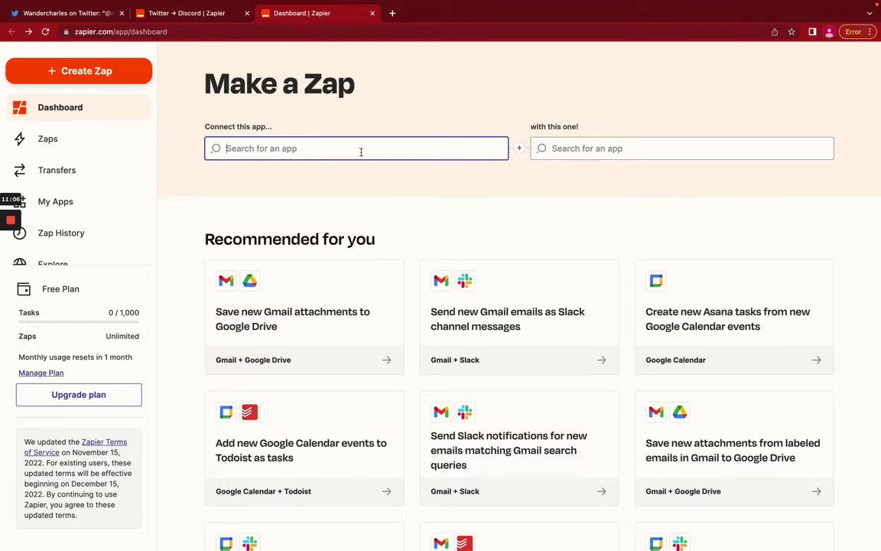
left_click(102, 19)
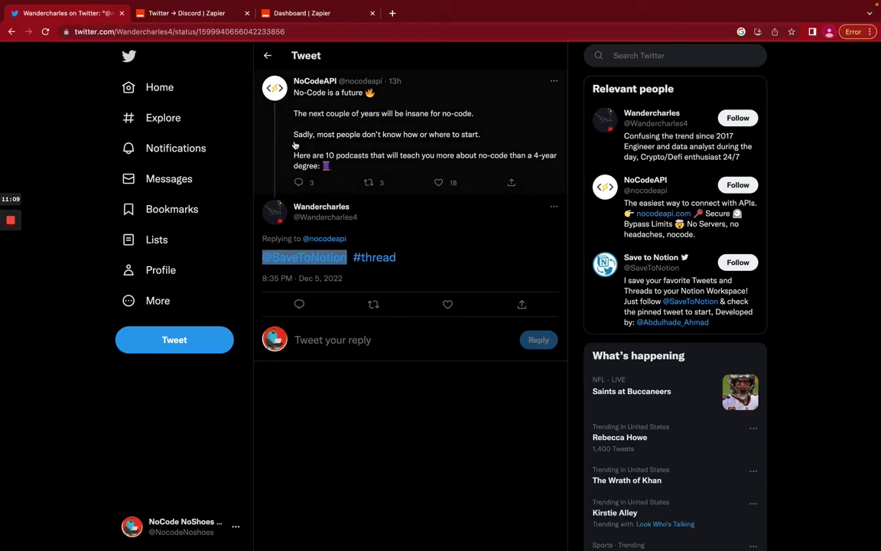
left_click(403, 224)
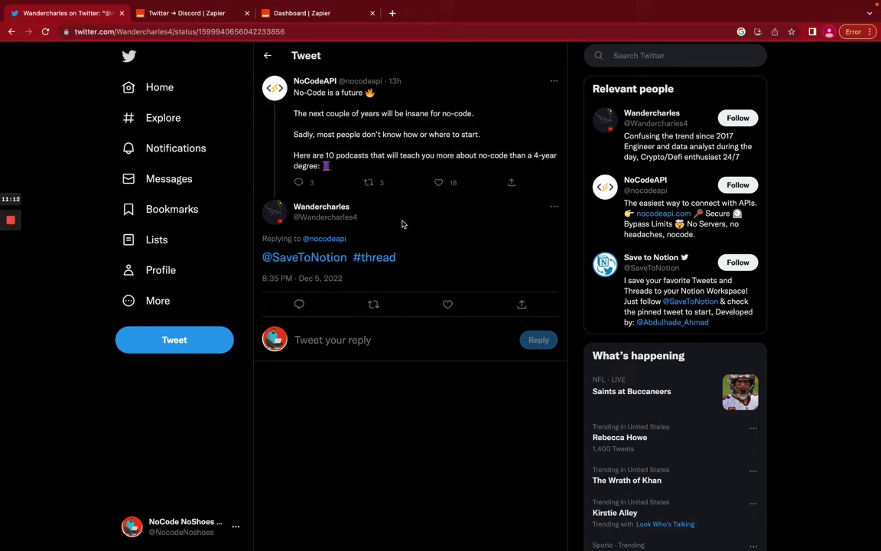
left_click_drag(262, 257, 350, 257)
key("super+c")
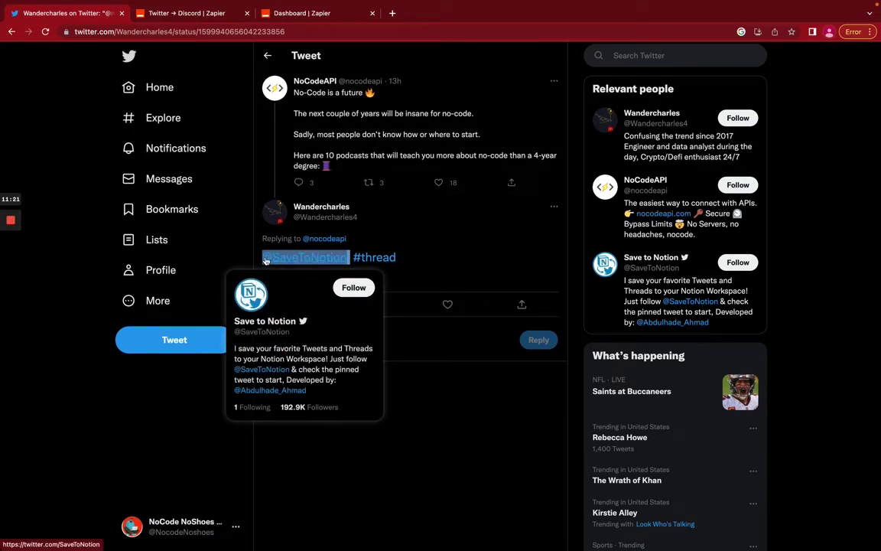
Step: Pair Twitter's Search Mention trigger with Discord's Send Channel Message action in a new Zap
left_click(313, 15)
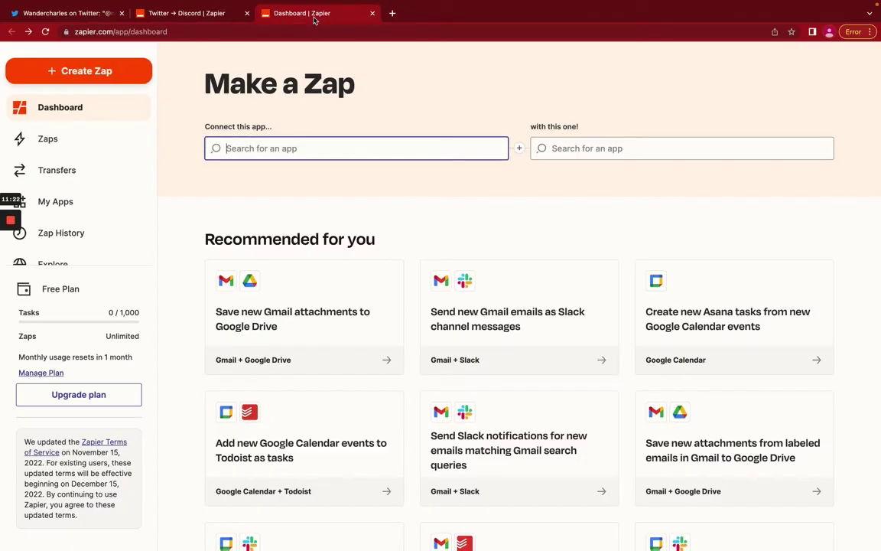
type("twitter")
left_click(281, 179)
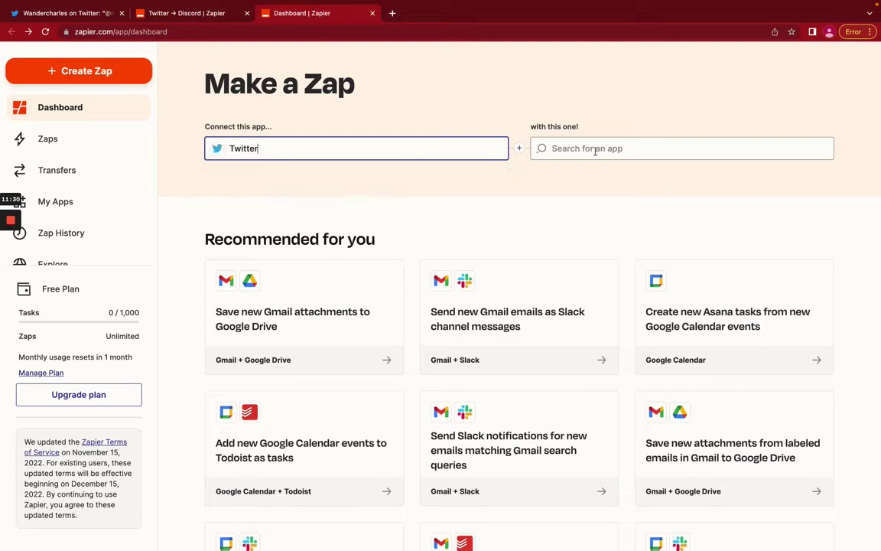
left_click(597, 150)
type("Discord")
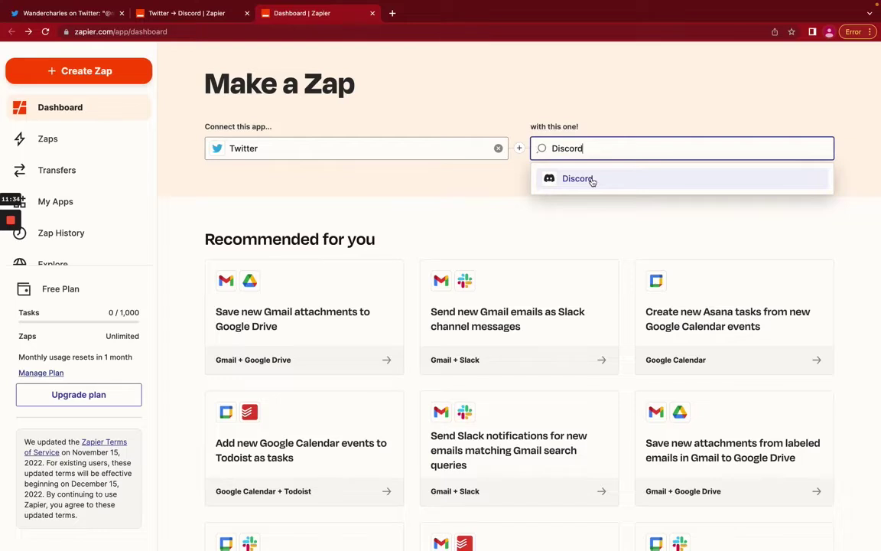
left_click(590, 179)
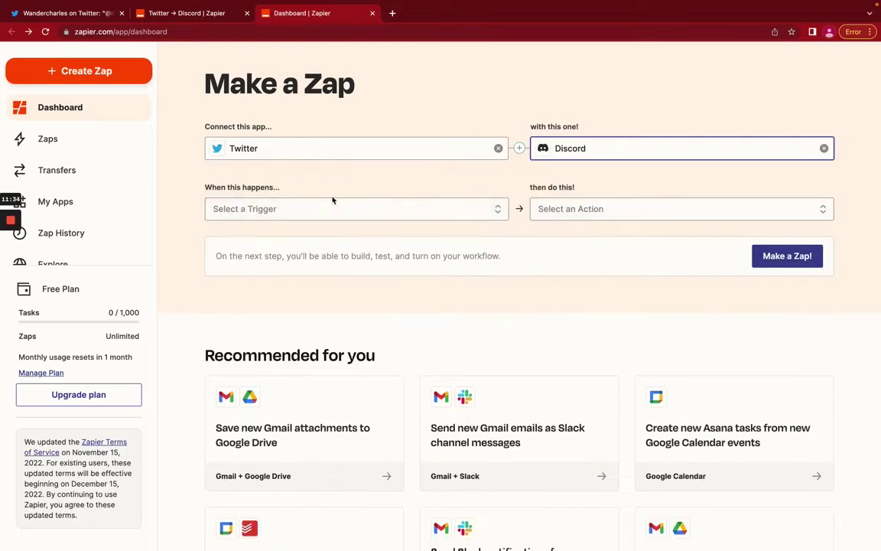
left_click(330, 209)
scroll(317, 258, "down", 2)
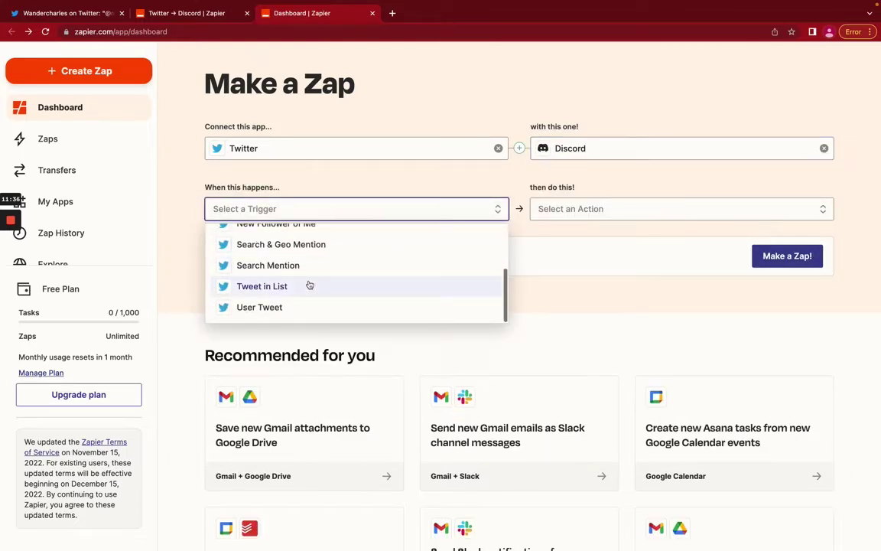
left_click(306, 266)
left_click(603, 213)
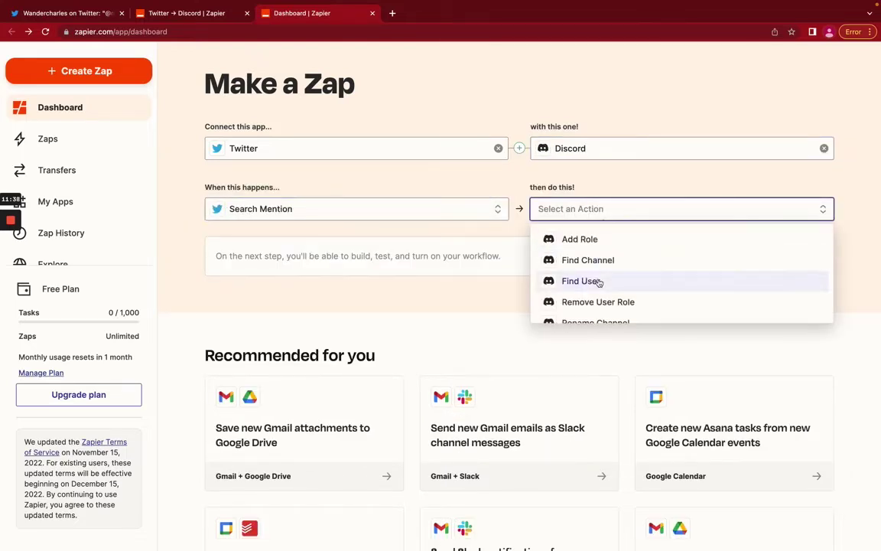
scroll(597, 282, "down", 1)
left_click(594, 308)
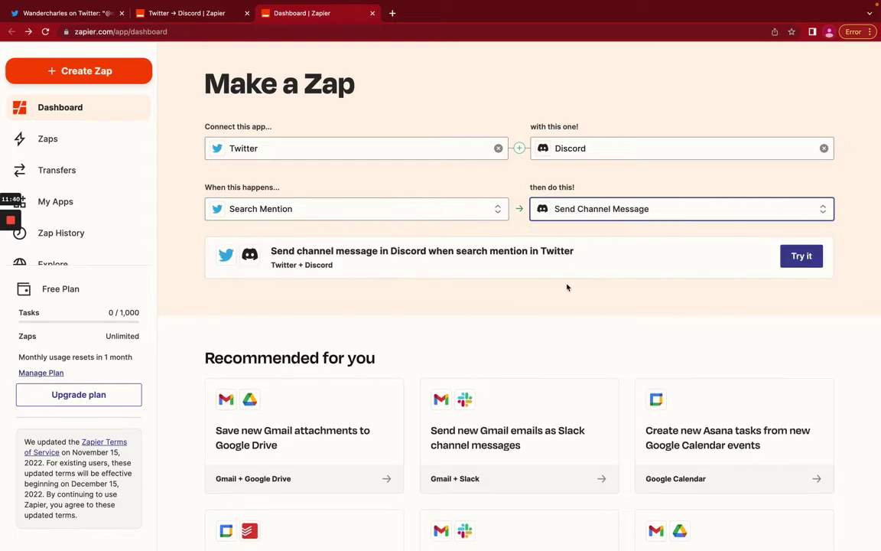
left_click(789, 262)
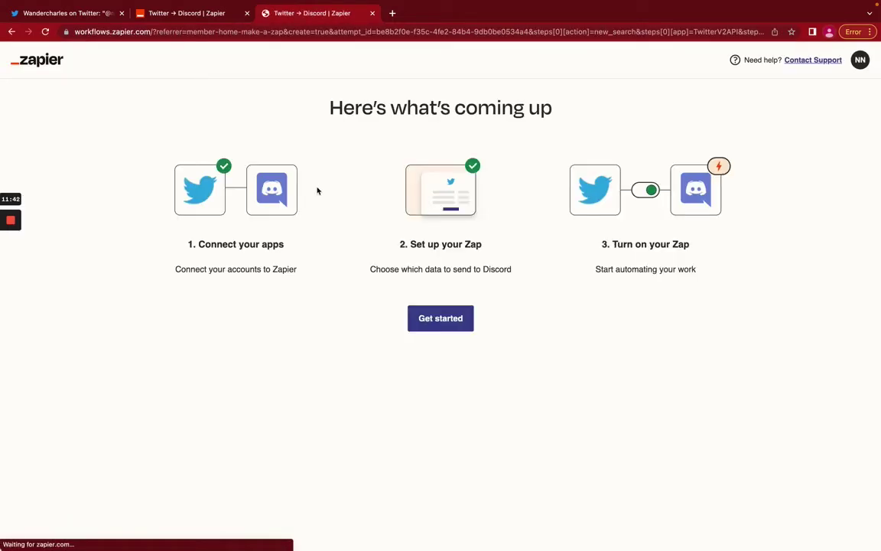
left_click(429, 318)
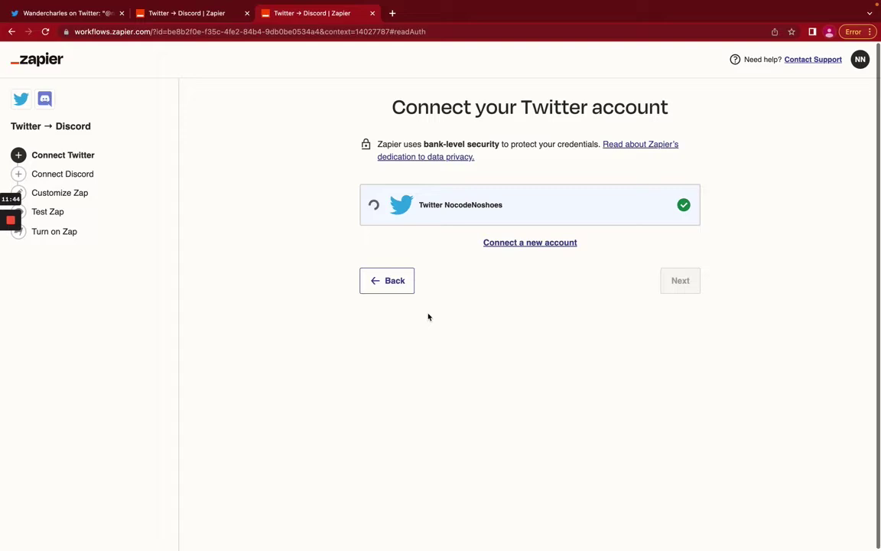
left_click(680, 281)
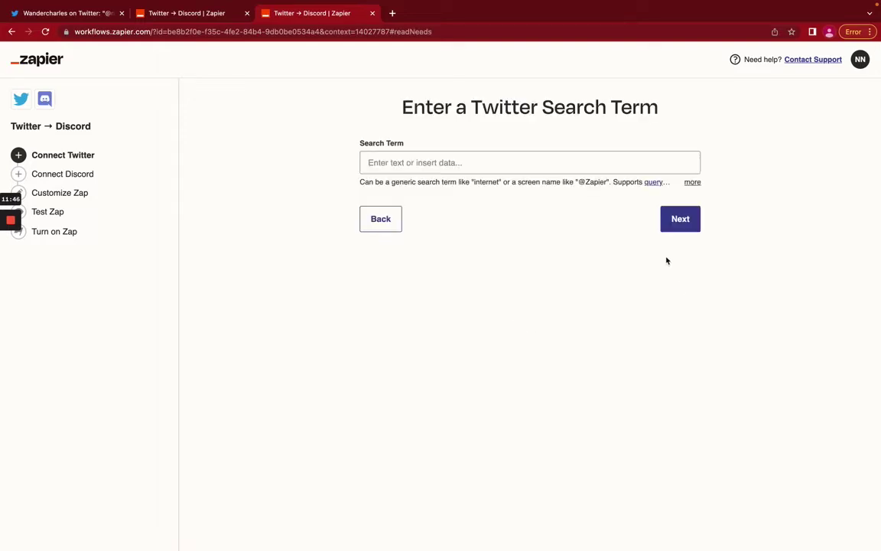
left_click(537, 161)
key("super+v")
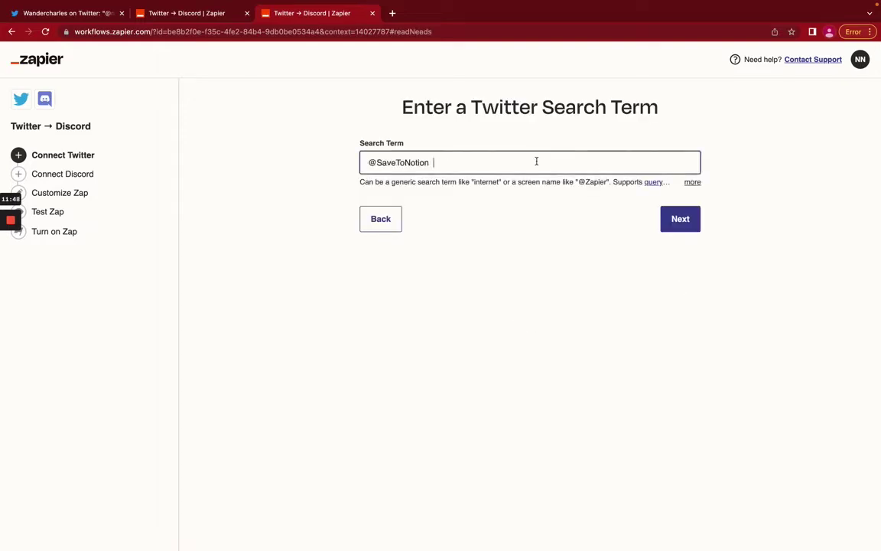
left_click(687, 220)
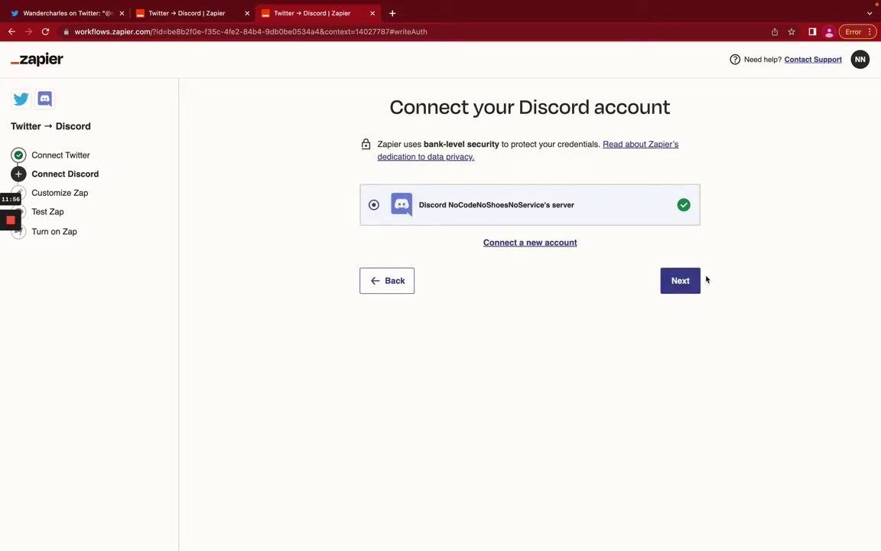
Step: Keep the connected Discord server and choose notes-resources as the target channel
left_click(695, 283)
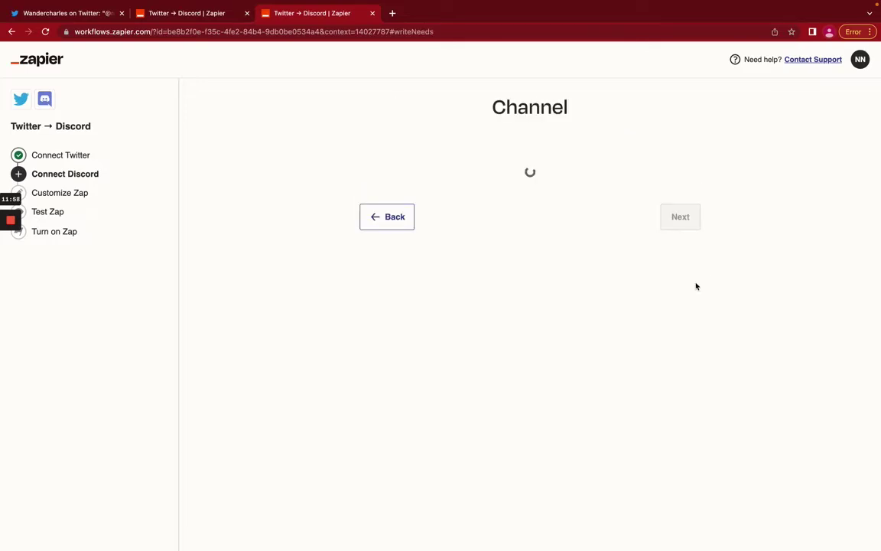
left_click(471, 202)
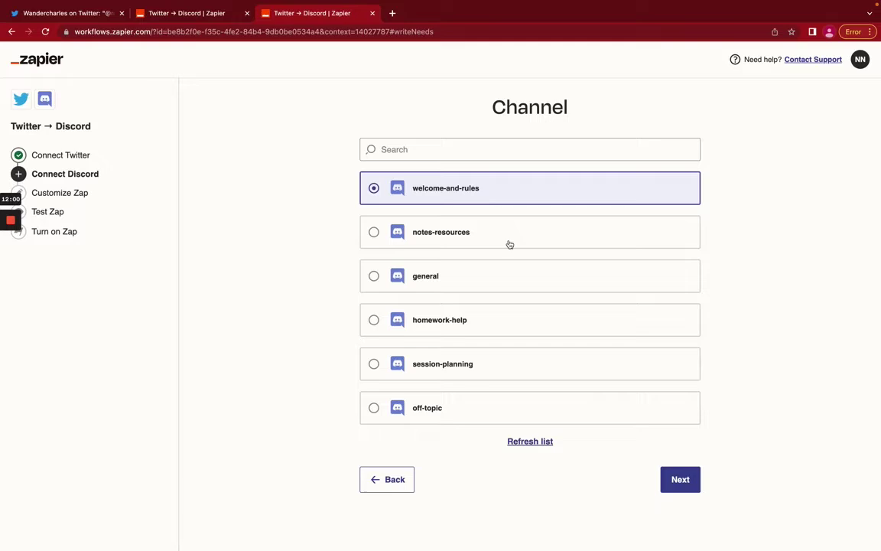
left_click(485, 235)
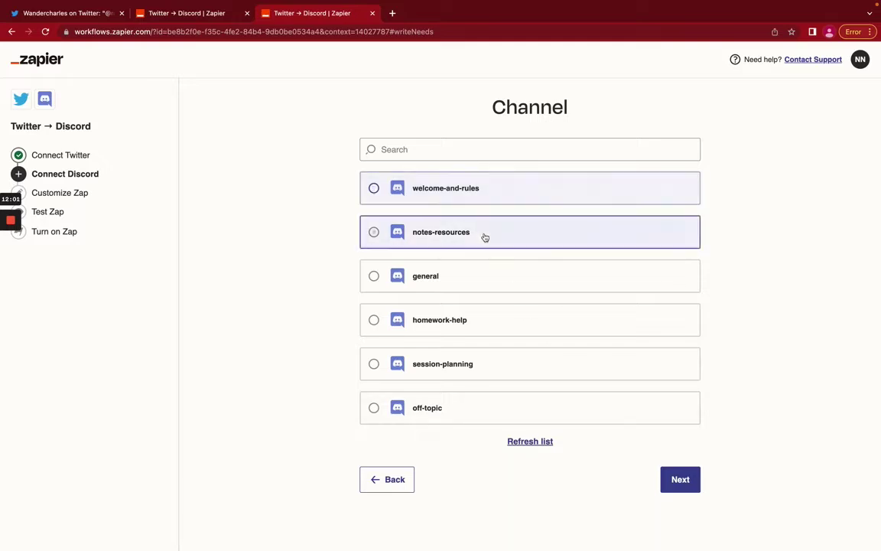
left_click(676, 478)
left_click(481, 173)
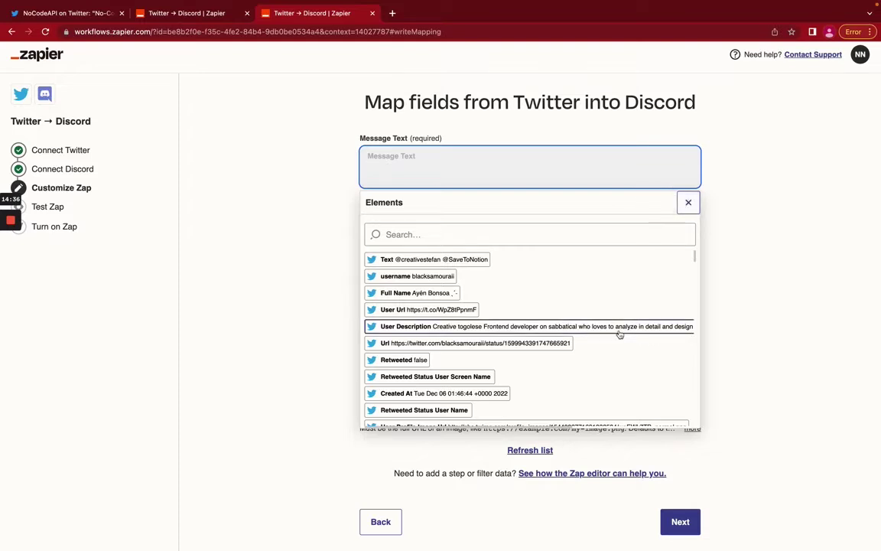
Step: Copy the NoCodeAPI tweet's URL from the Twitter tab and return to Zapier's field mapping
scroll(553, 391, "down", 5)
scroll(552, 392, "down", 3)
scroll(552, 390, "up", 6)
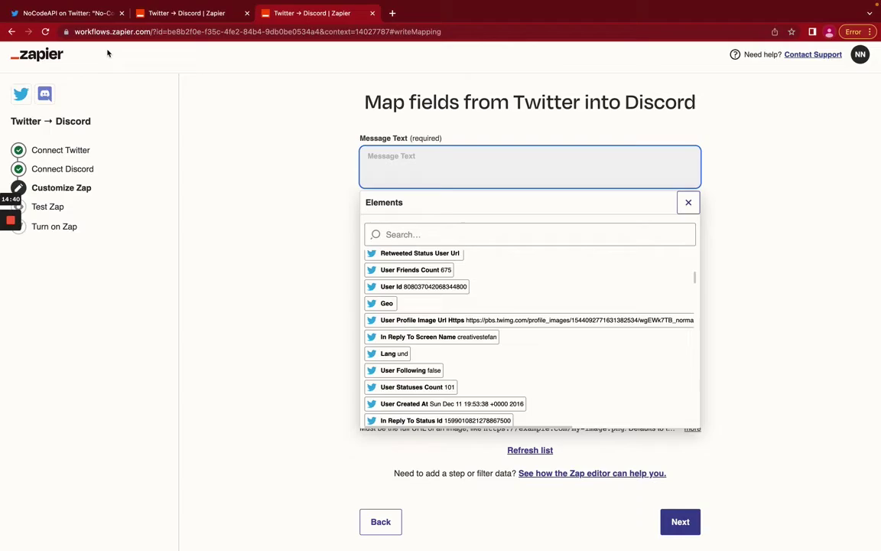
left_click(58, 15)
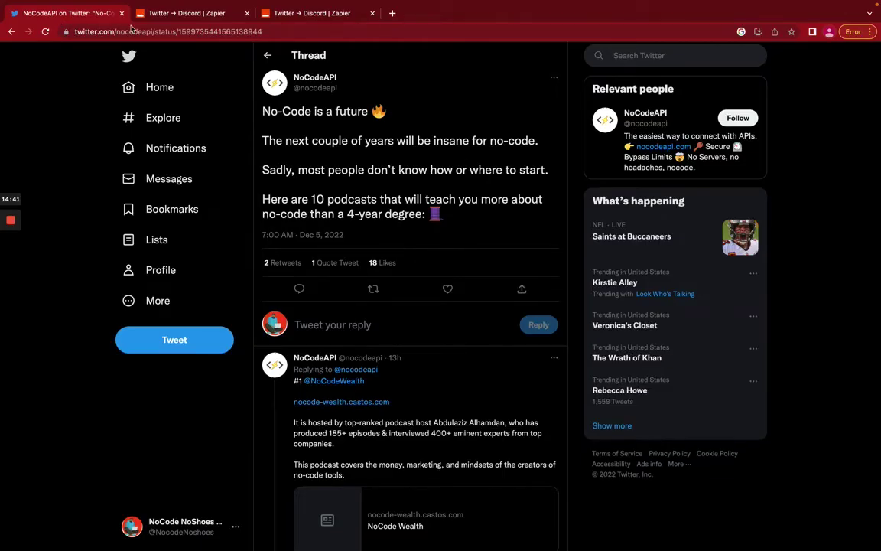
left_click(204, 32)
key("super+c")
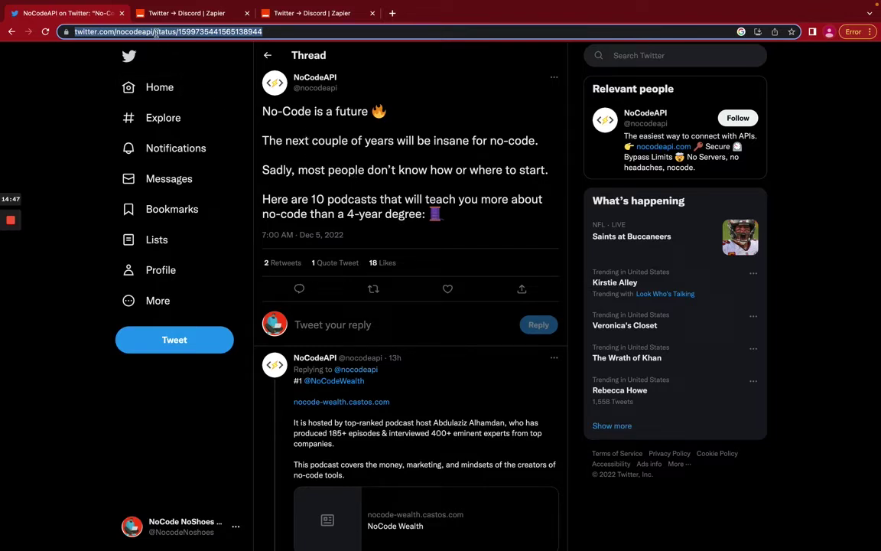
left_click(308, 13)
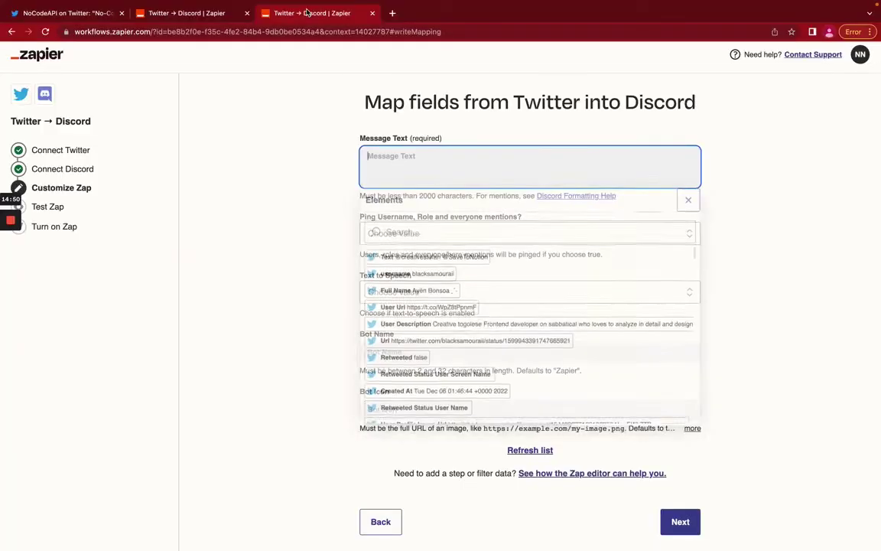
Step: Paste the tweet URL into Message Text, swapping in In Reply To Screen Name and In Reply To Status Id
key("super+v")
double_click(456, 156)
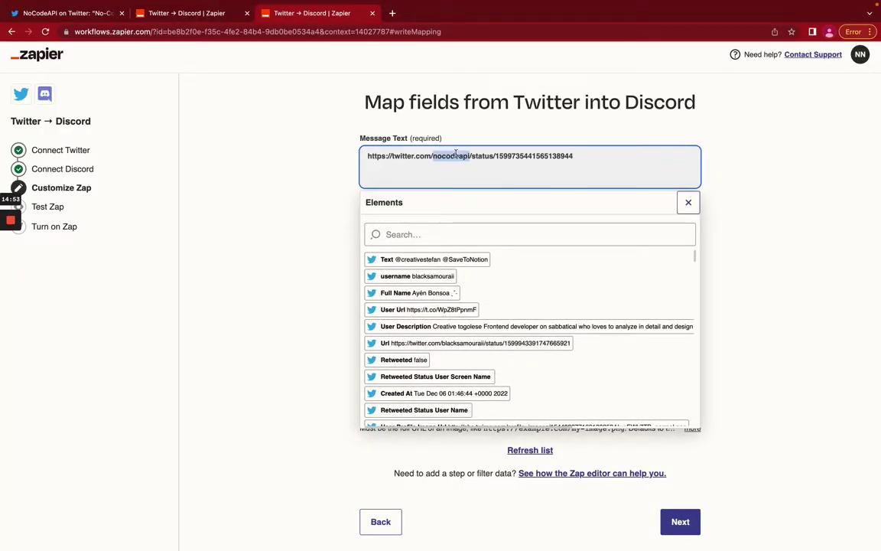
key("BackSpace")
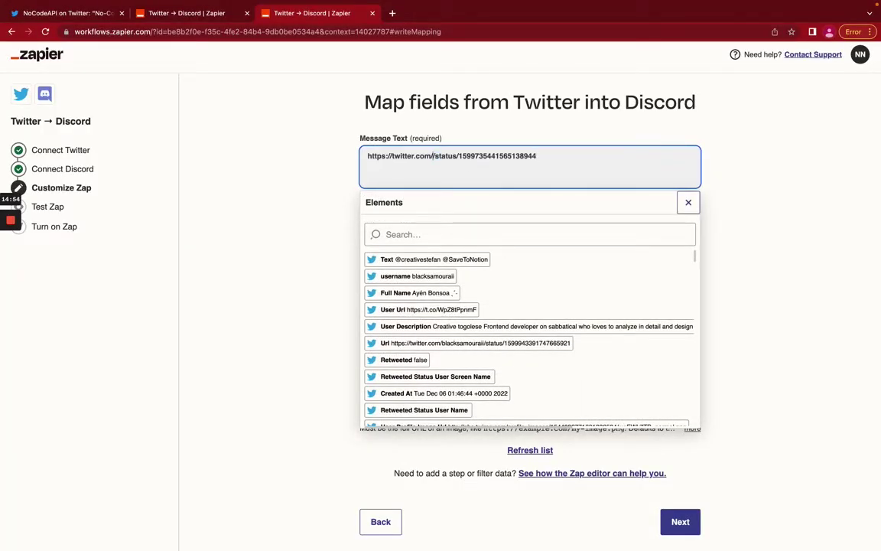
left_click(452, 232)
type("in reply")
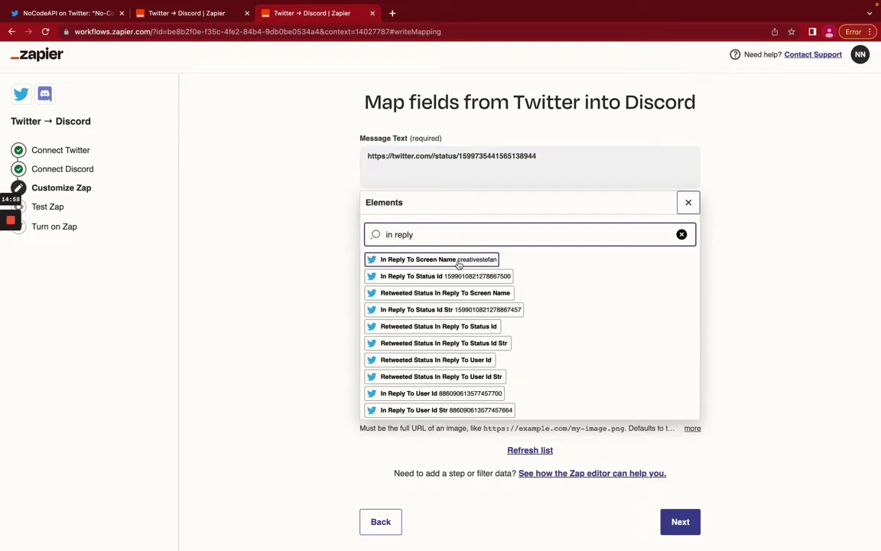
left_click(453, 259)
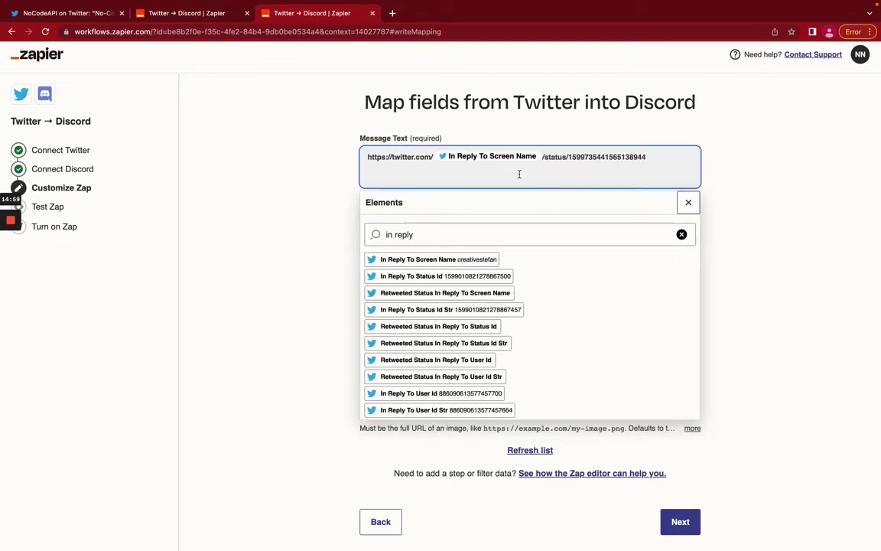
double_click(606, 158)
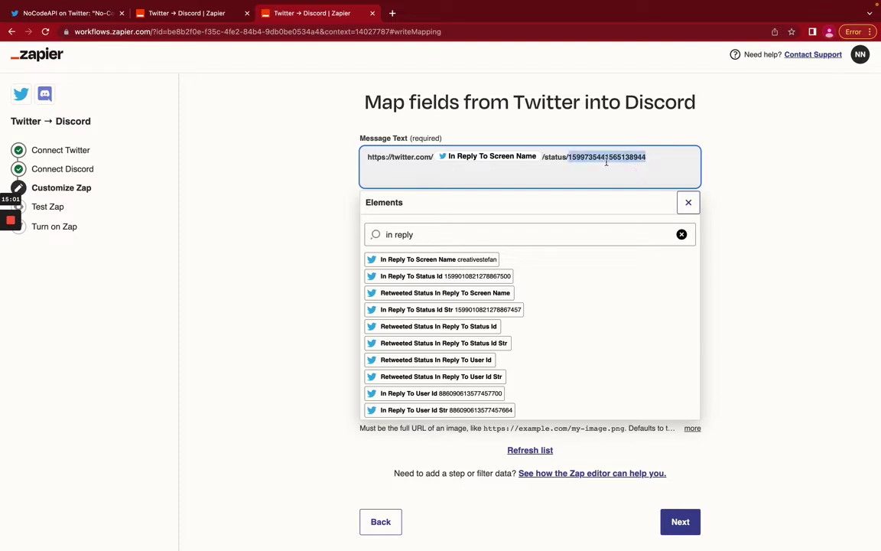
key("BackSpace")
left_click(472, 277)
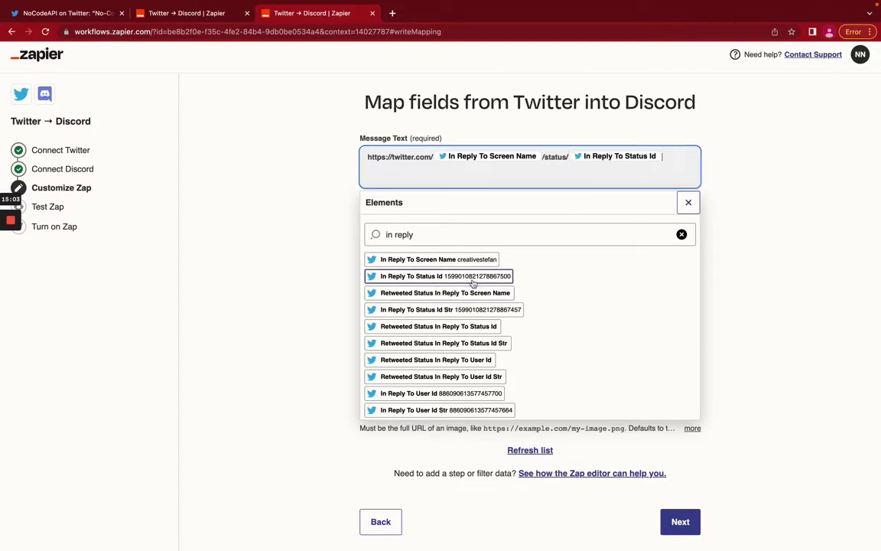
left_click(769, 257)
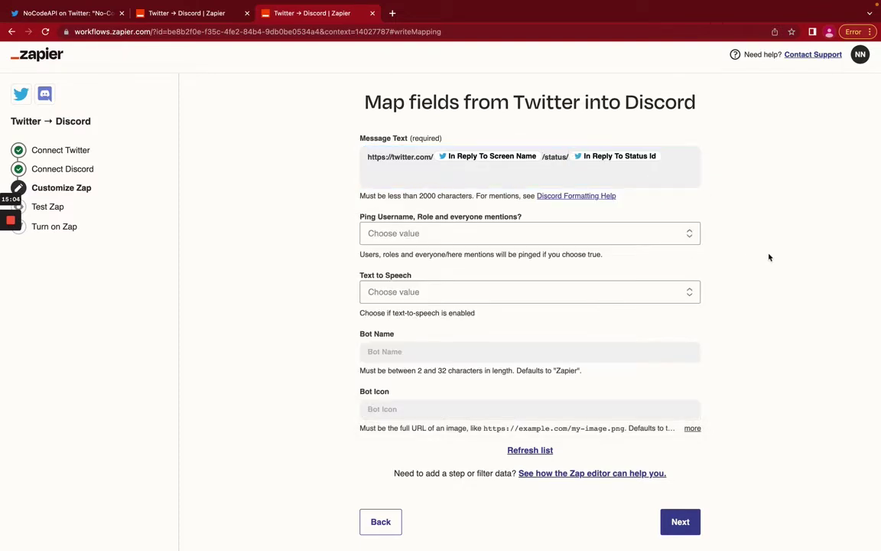
Step: Set mention Ping to True and leave Text to Speech unset
left_click(553, 235)
left_click(514, 284)
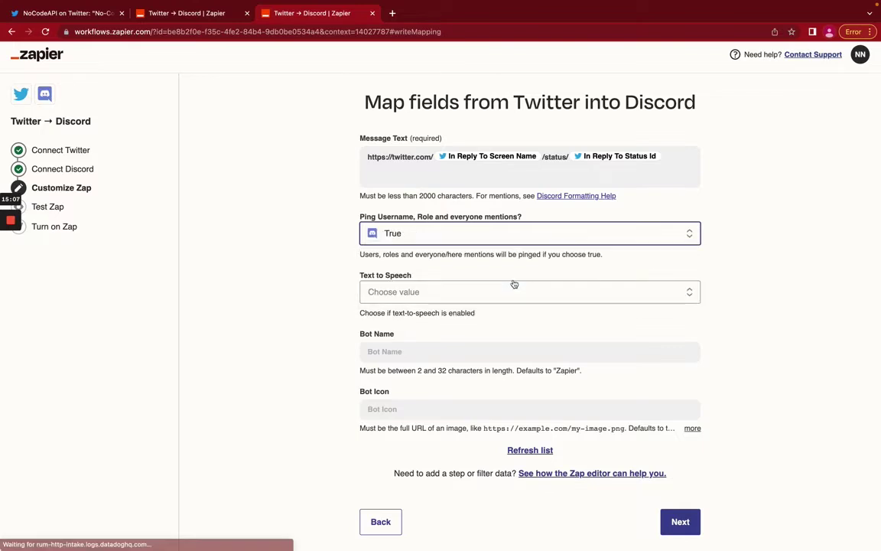
left_click(503, 298)
left_click(426, 275)
left_click(426, 275)
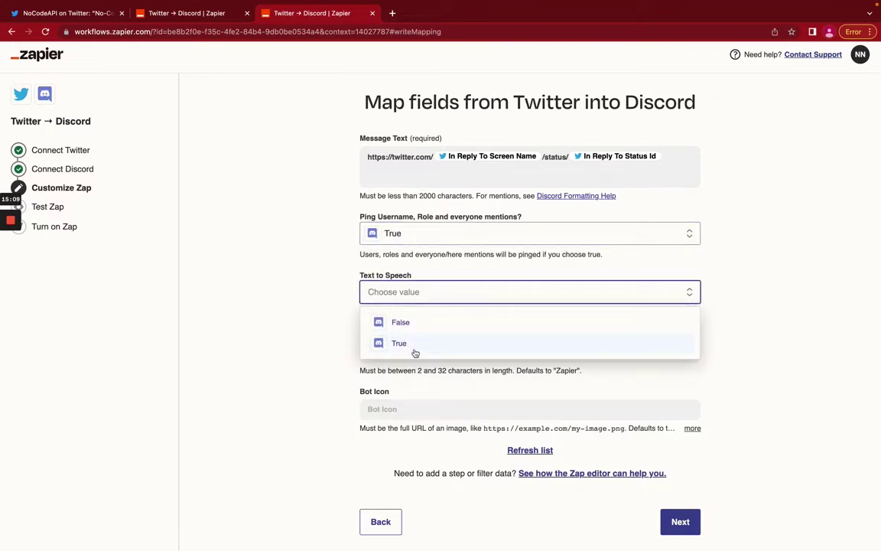
Step: Map Bot Name to In Reply To Screen Name and continue to the test step
key("Tab")
key("Escape")
left_click(433, 395)
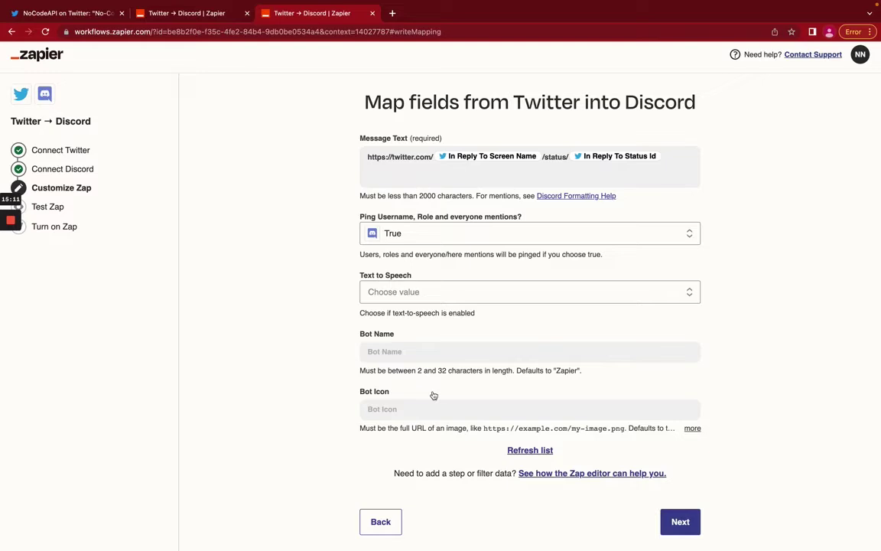
left_click(534, 354)
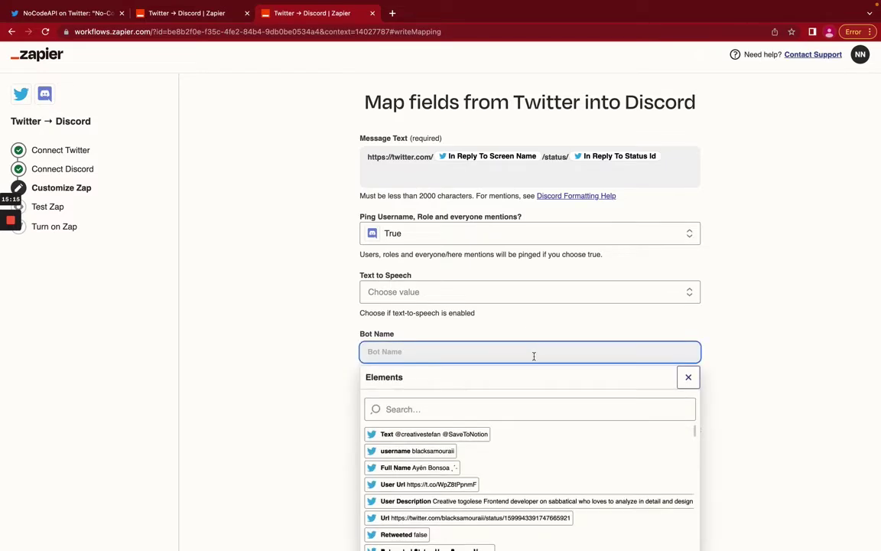
scroll(454, 458, "down", 1)
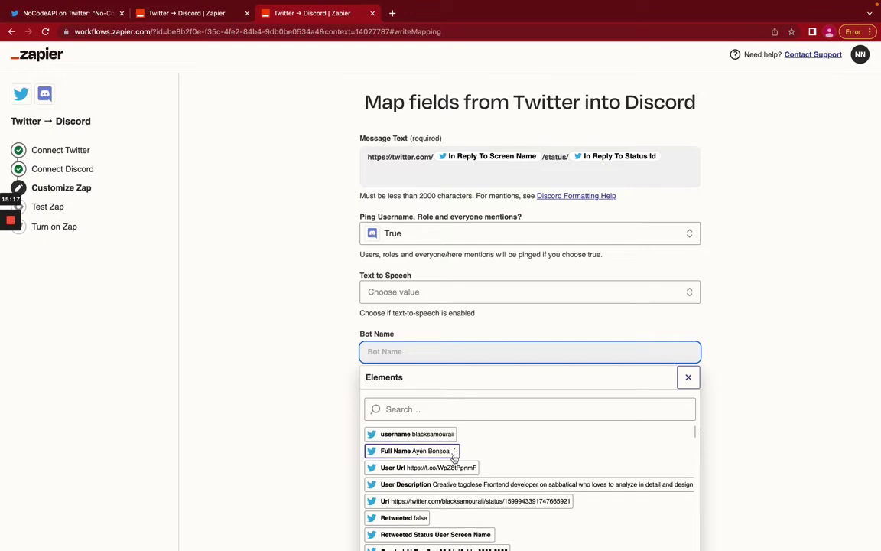
left_click(441, 411)
type("in repl")
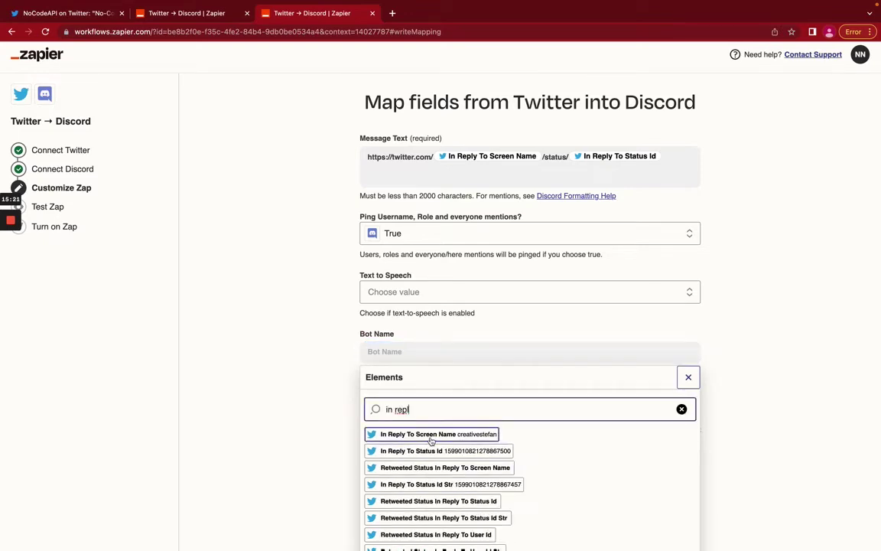
left_click(428, 434)
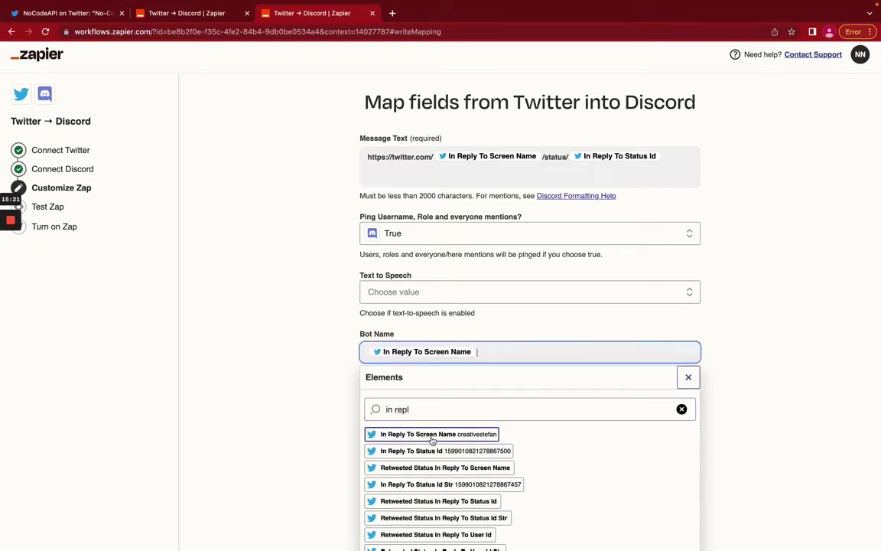
left_click(739, 377)
left_click(679, 521)
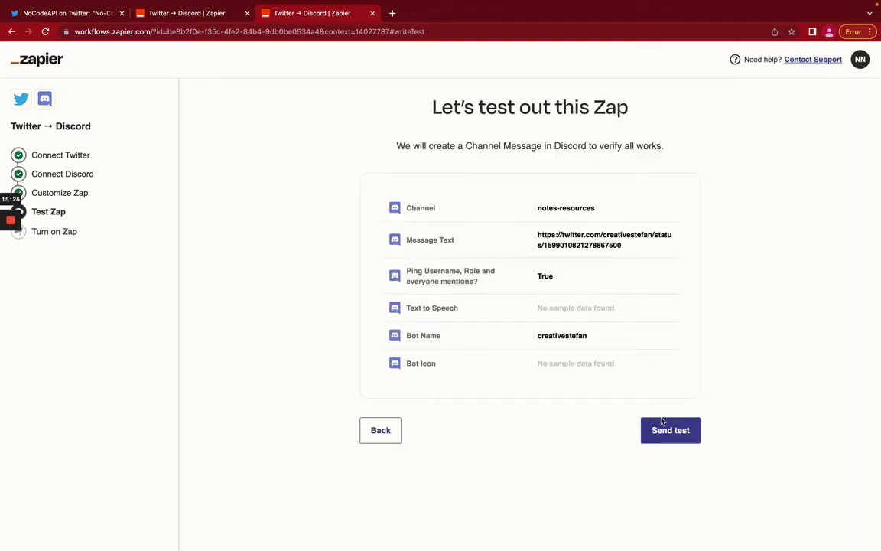
Step: Send the test message and check its tweet link in Discord's #notes-resources channel
left_click(665, 433)
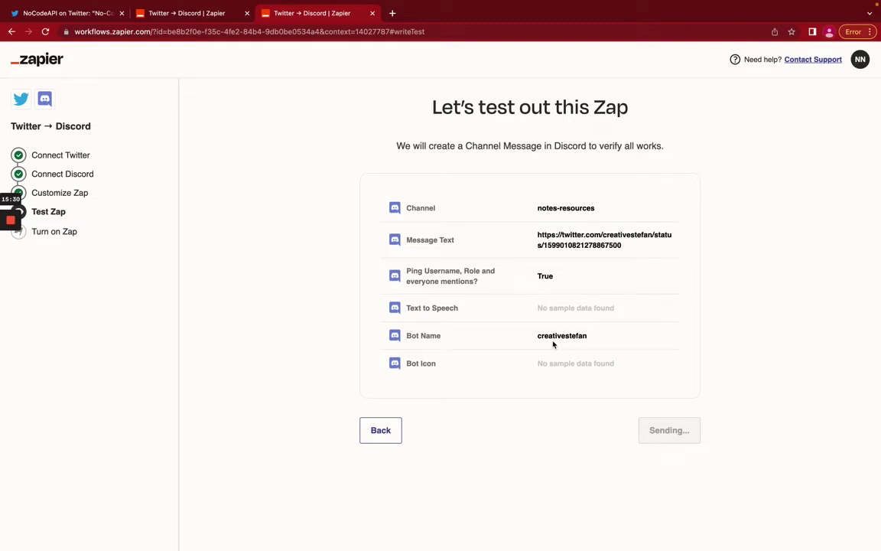
key("ctrl+Right")
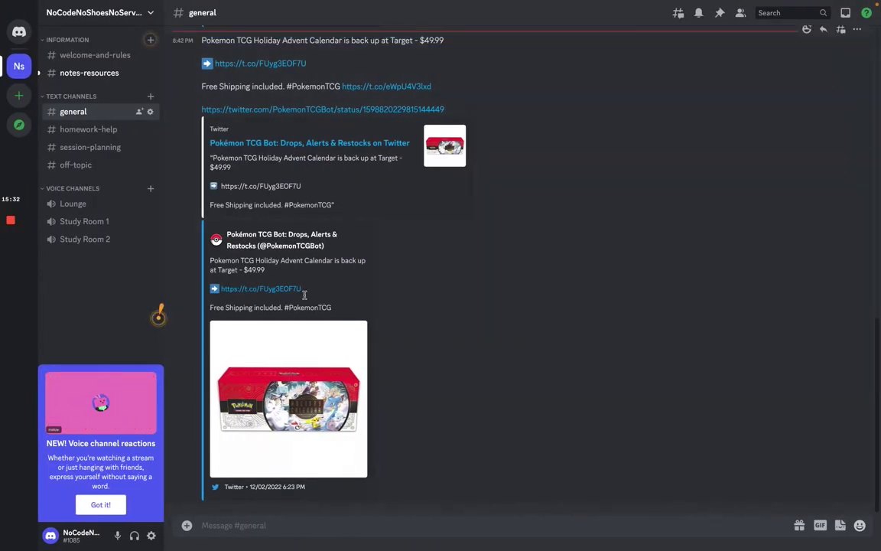
key("alt+Up")
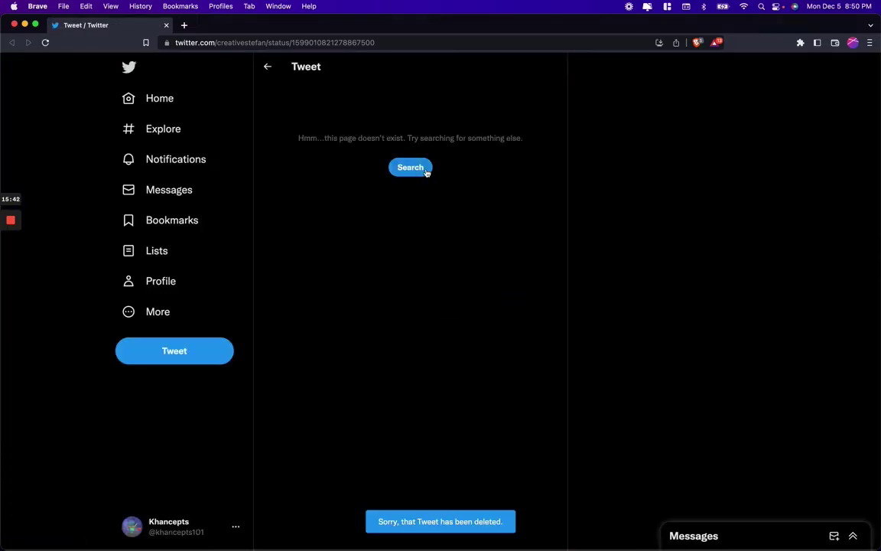
Step: Put In Reply To Status Id Str after /status/ in Message Text and continue to testing
left_click(427, 171)
scroll(425, 173, "left", 5)
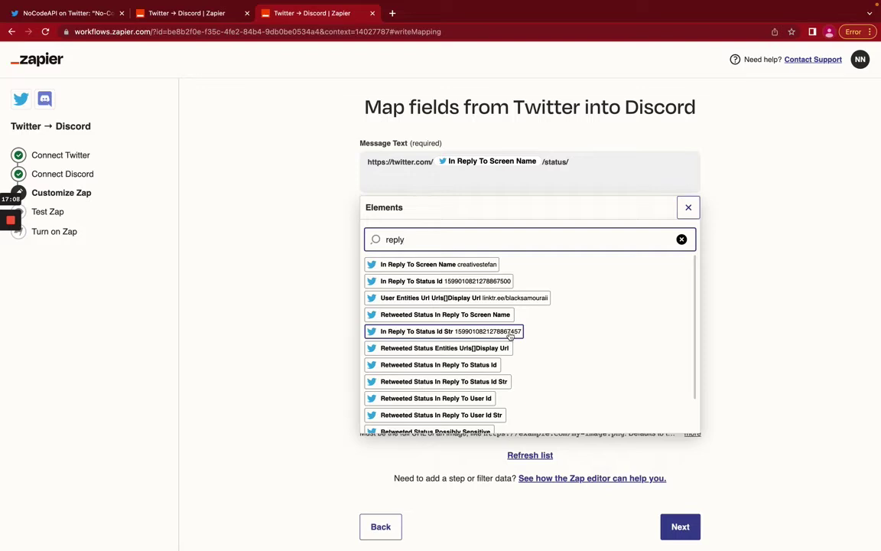
left_click(510, 332)
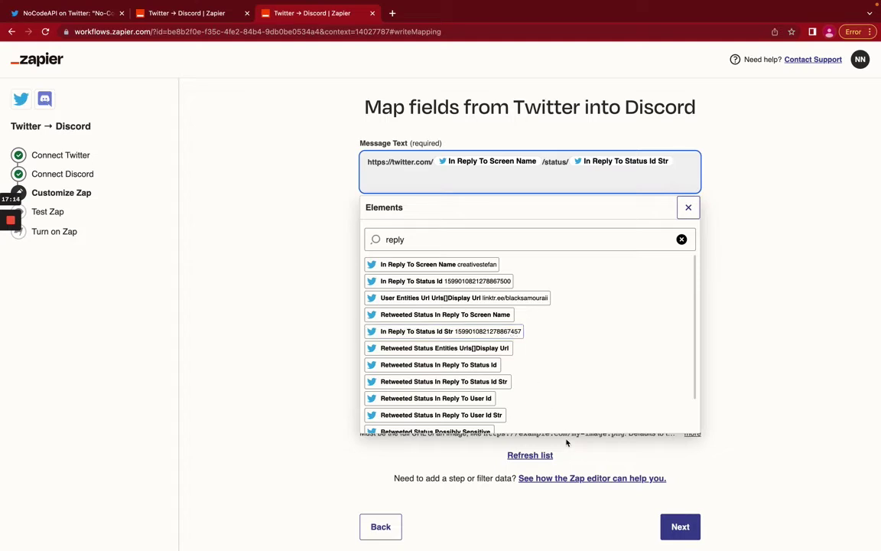
left_click(734, 475)
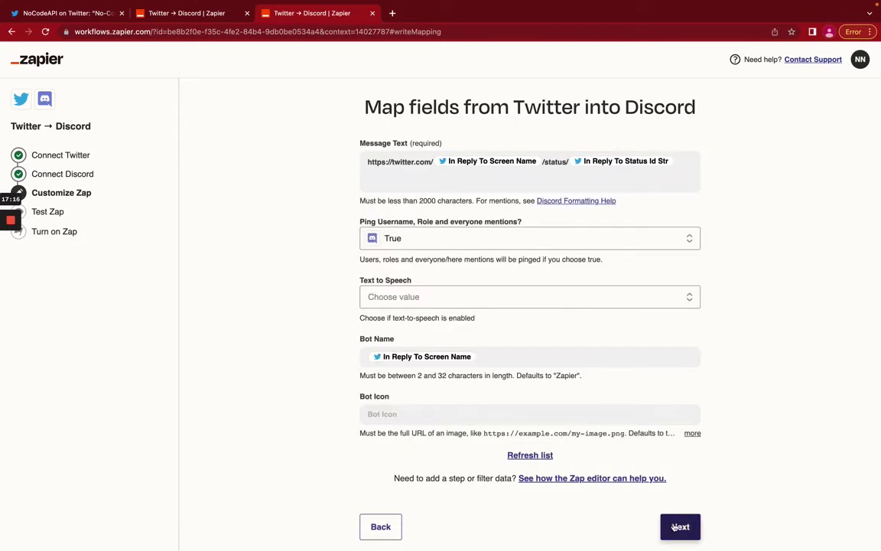
left_click(675, 527)
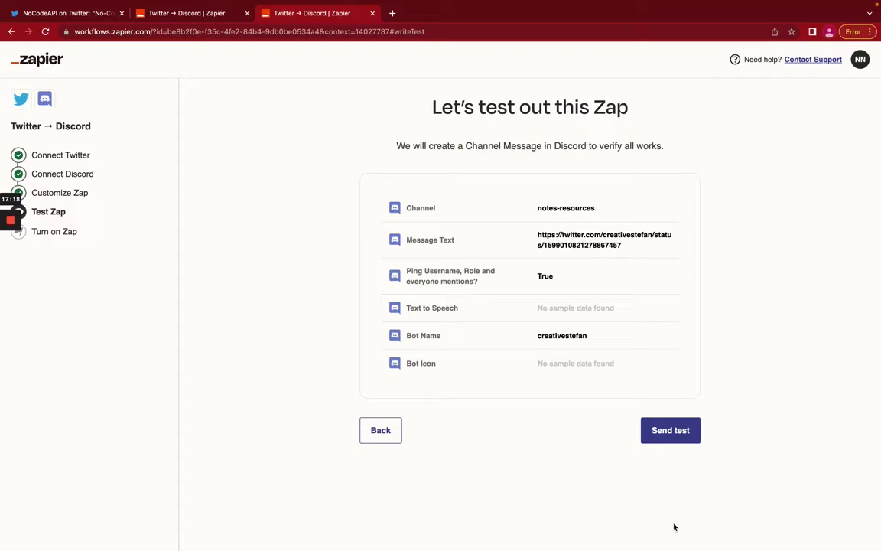
Step: Send the corrected test message, verify the embedded tweet in #notes-resources, and return to Zapier
left_click(667, 430)
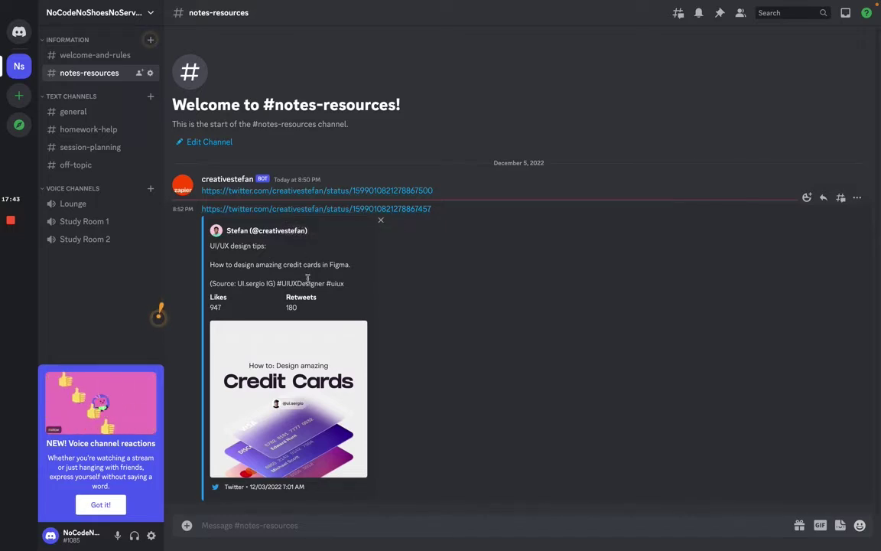
key("ctrl+Right")
key("ctrl+Right")
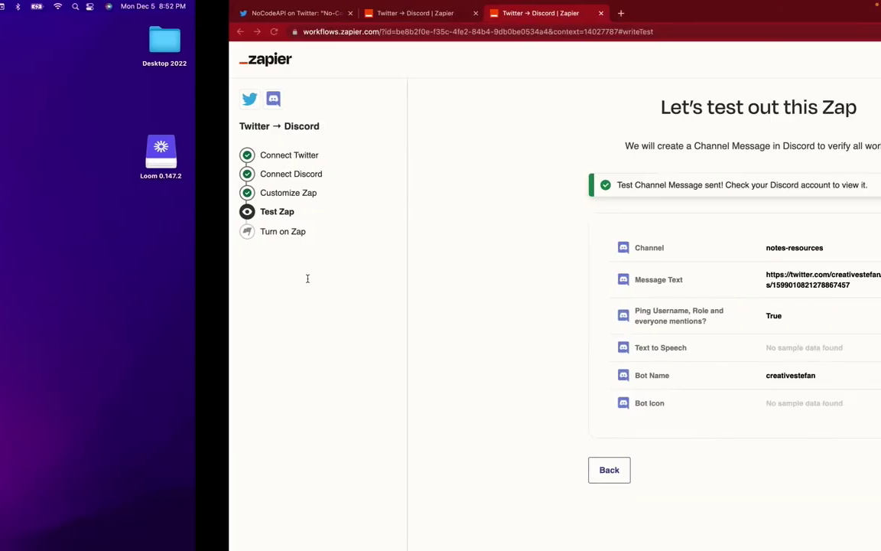
Step: Step back through every Zap step to the overview and open the Zapier dashboard in a new tab
left_click(380, 469)
left_click(379, 527)
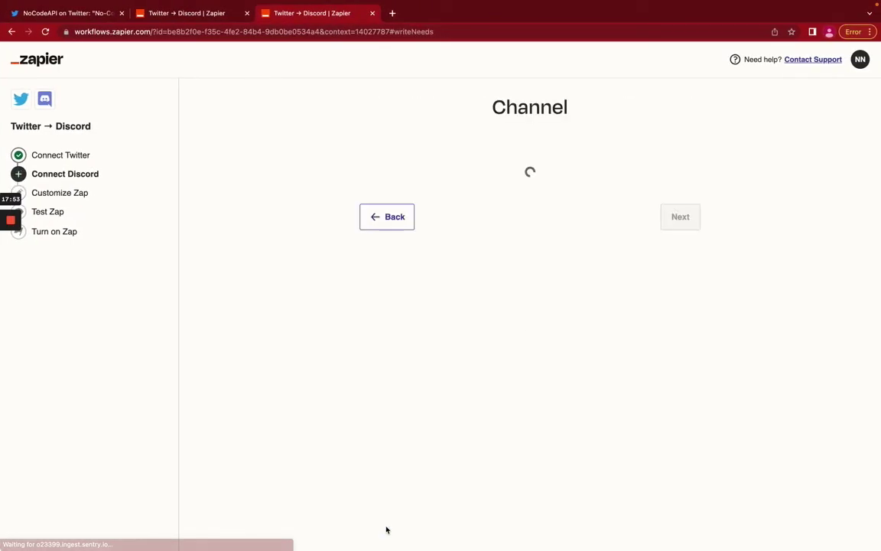
left_click(395, 219)
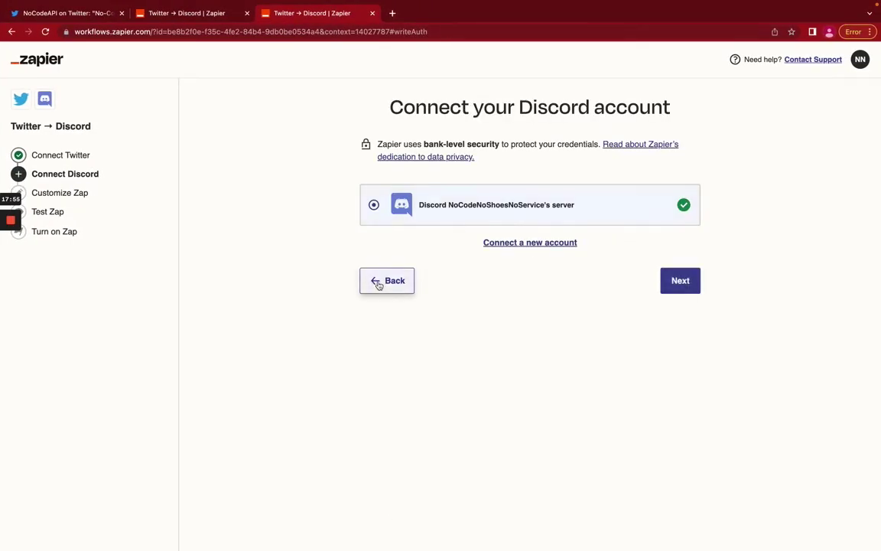
left_click(378, 281)
left_click(381, 223)
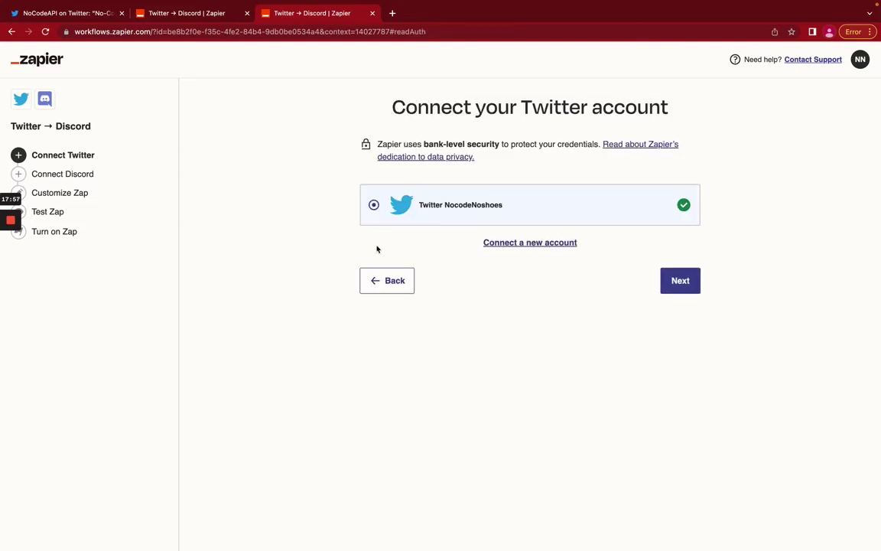
left_click(375, 280)
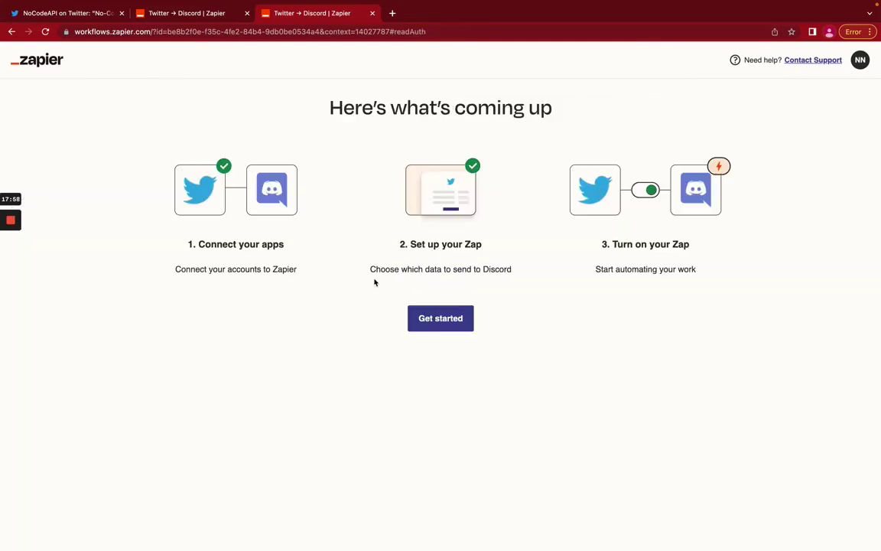
left_click(43, 62)
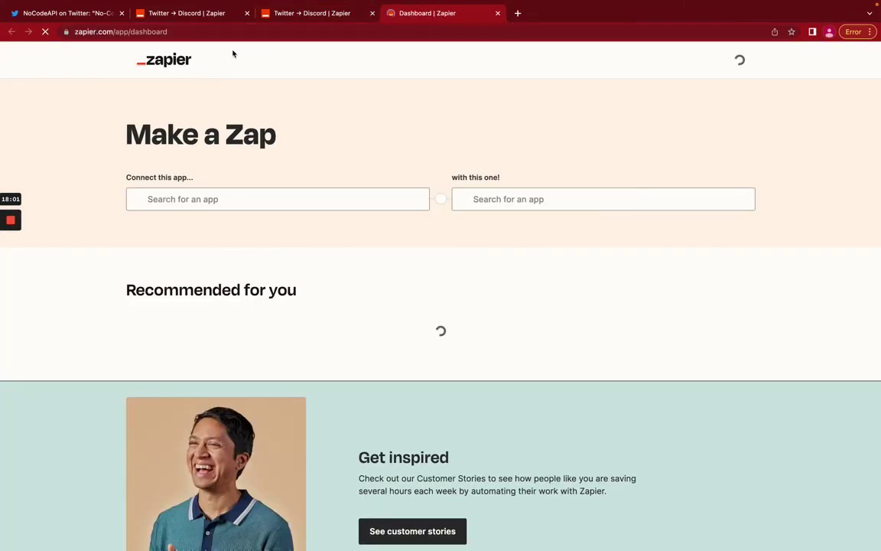
Step: On Twitter, browse the current account's lists and the lists it belongs to
left_click(77, 13)
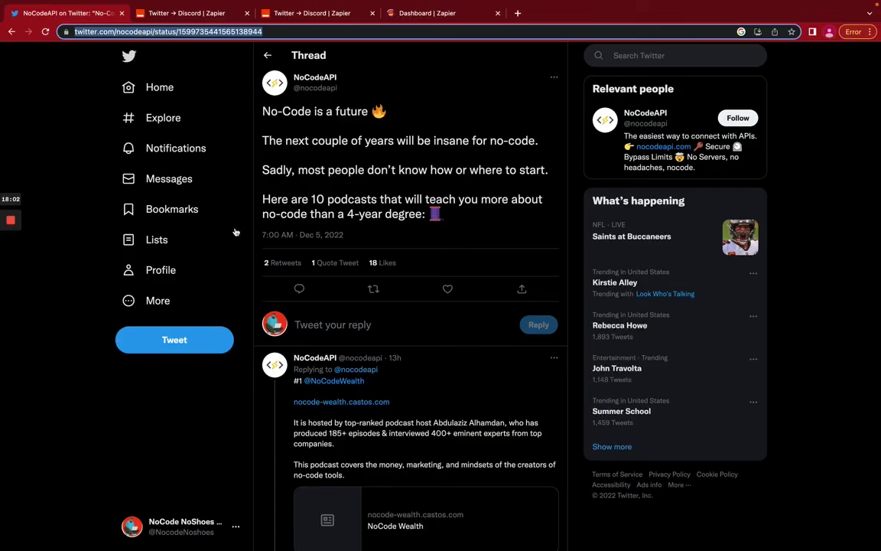
left_click(178, 239)
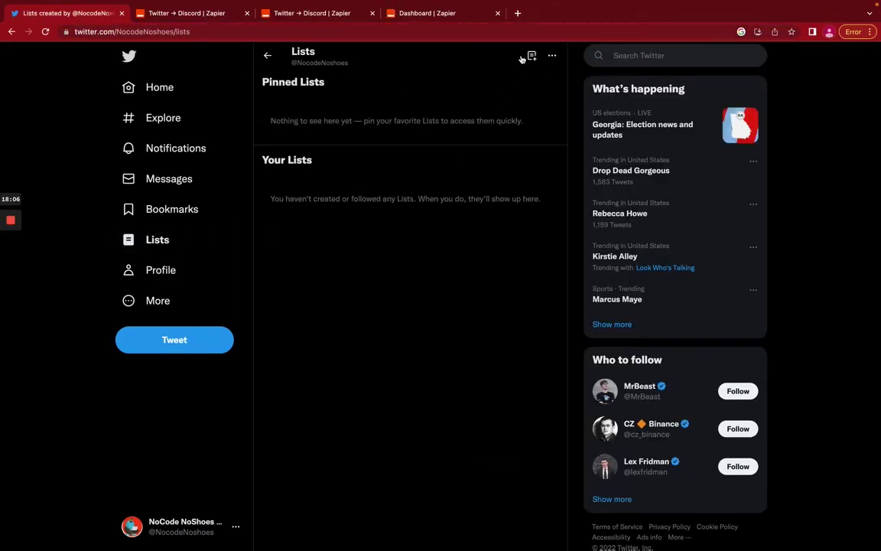
left_click(551, 59)
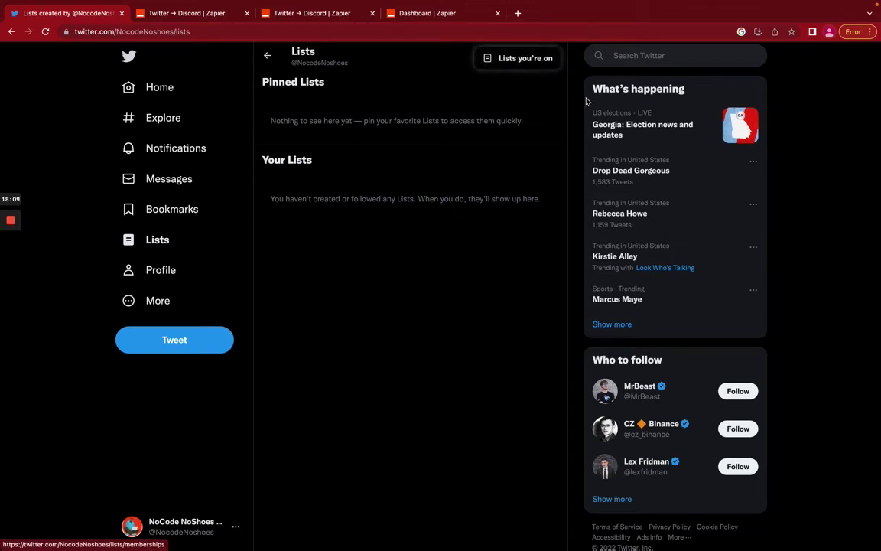
Step: Search 'nocode', open a builder's created lists, and select The No-Code List's URL
left_click(641, 55)
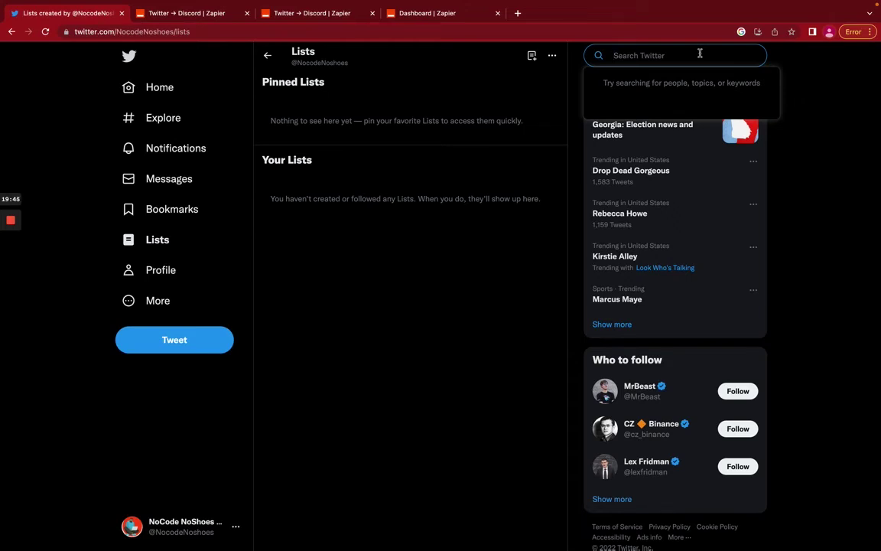
type("nocode")
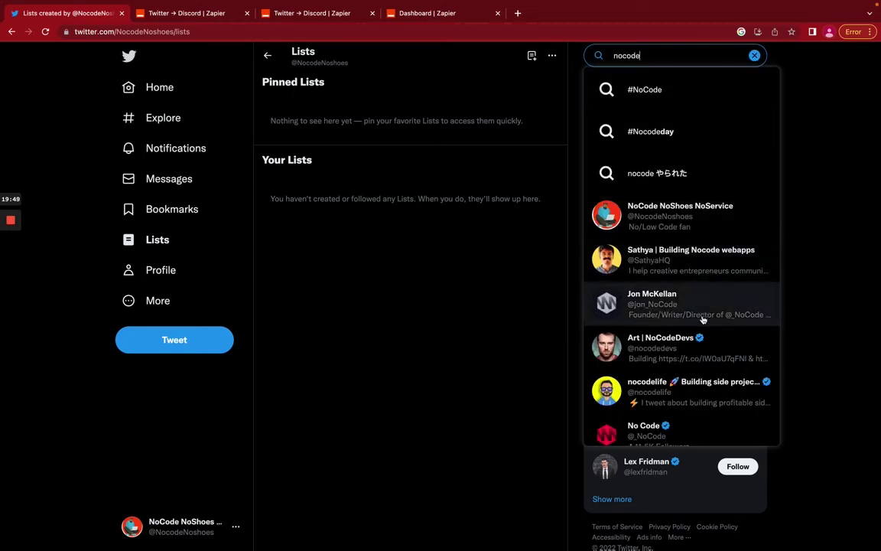
left_click(702, 265)
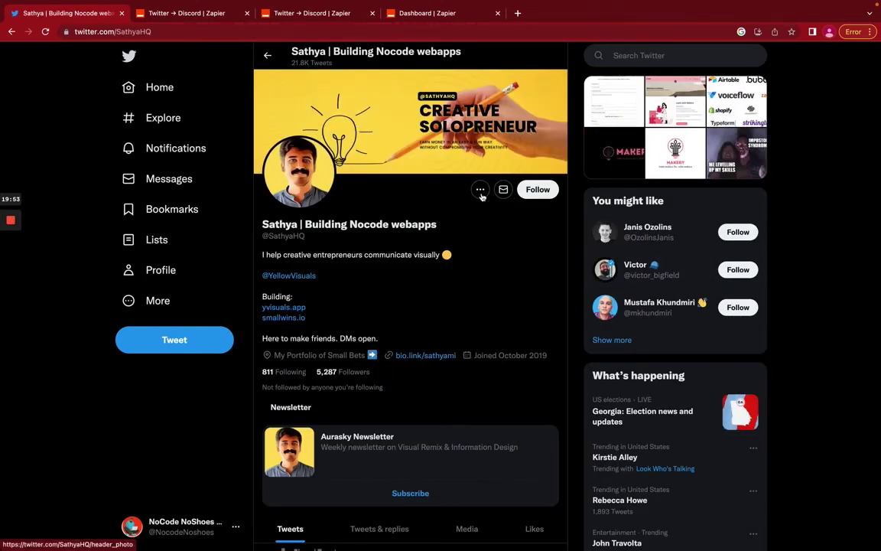
left_click(479, 189)
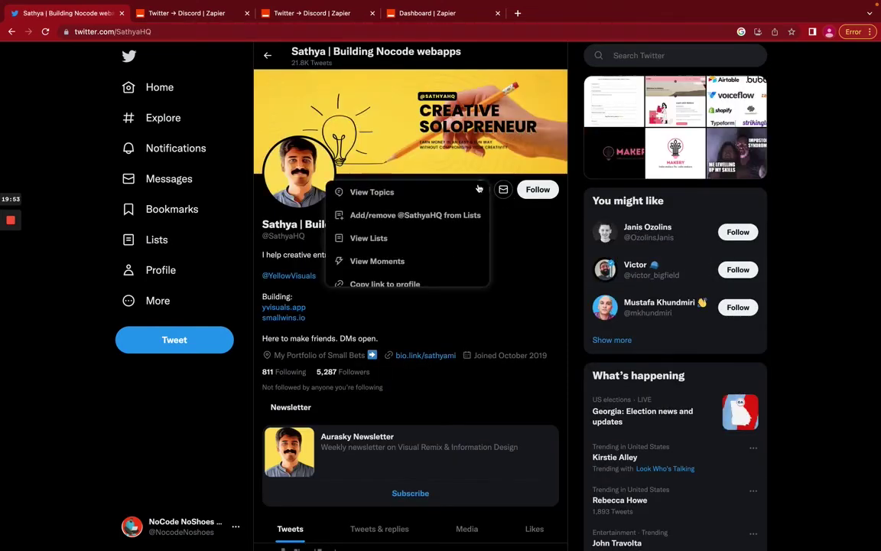
left_click(368, 238)
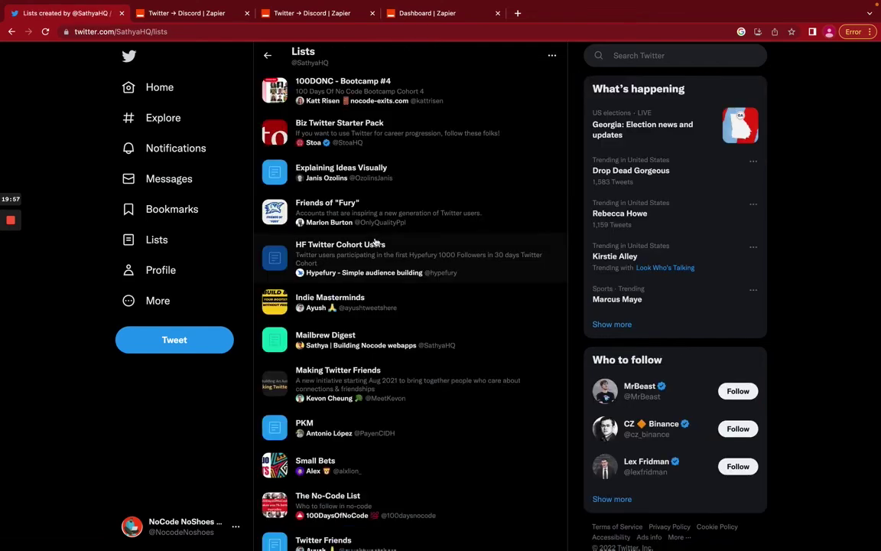
scroll(376, 139, "down", 2)
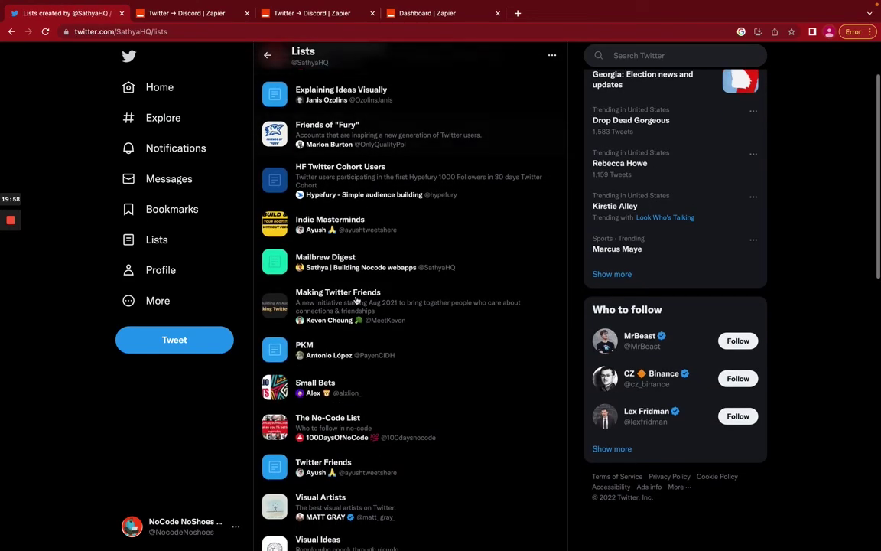
scroll(356, 308, "up", 2)
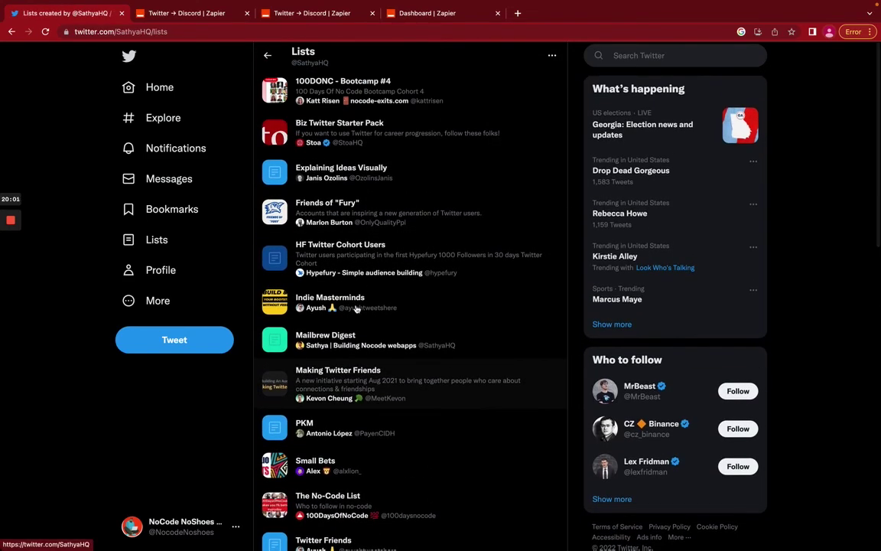
left_click(342, 503)
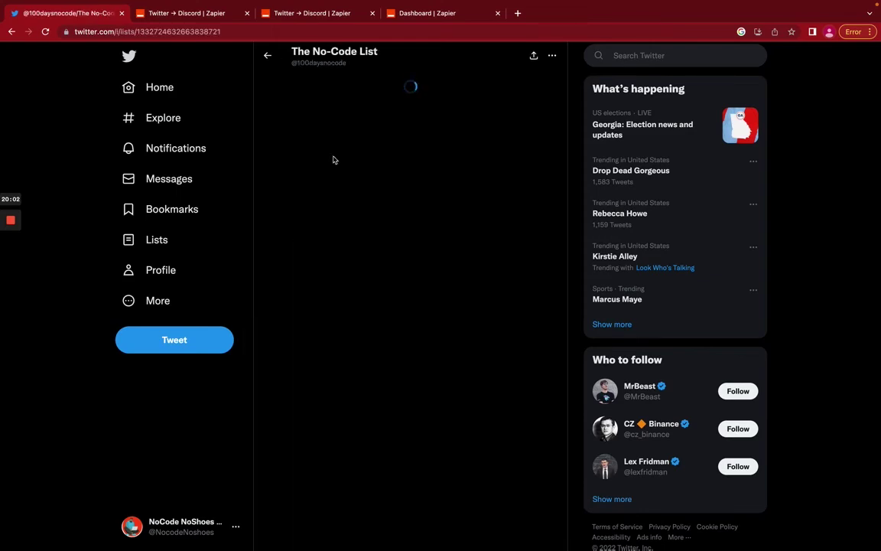
left_click(184, 32)
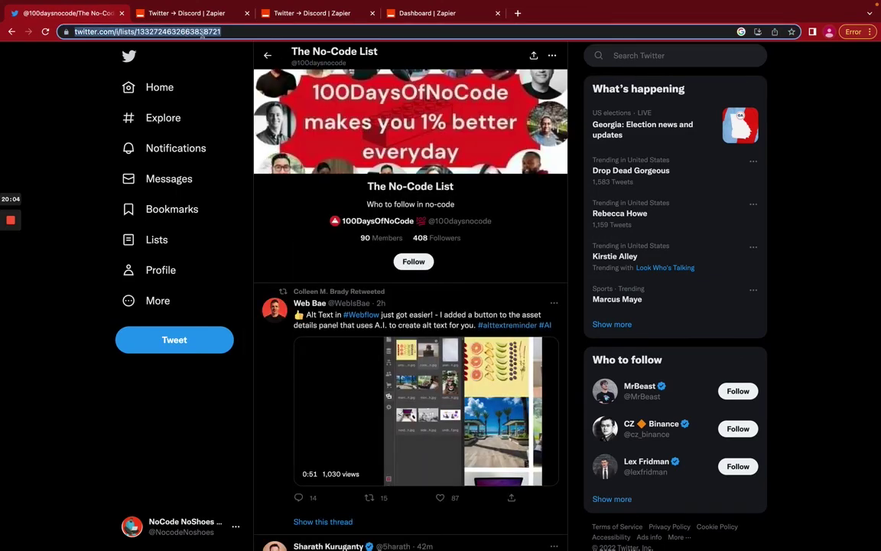
Step: On the Zapier dashboard, pick Twitter as the trigger app and Discord as the action app
left_click(308, 15)
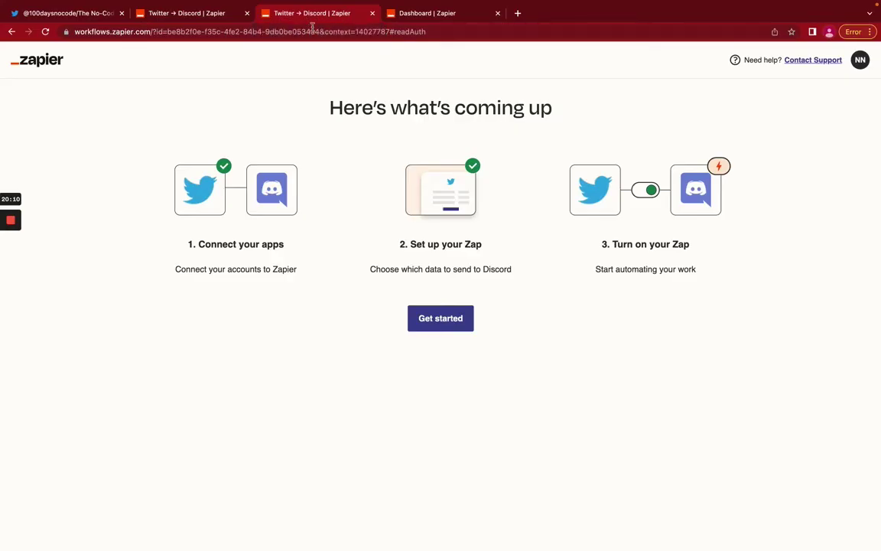
left_click(415, 22)
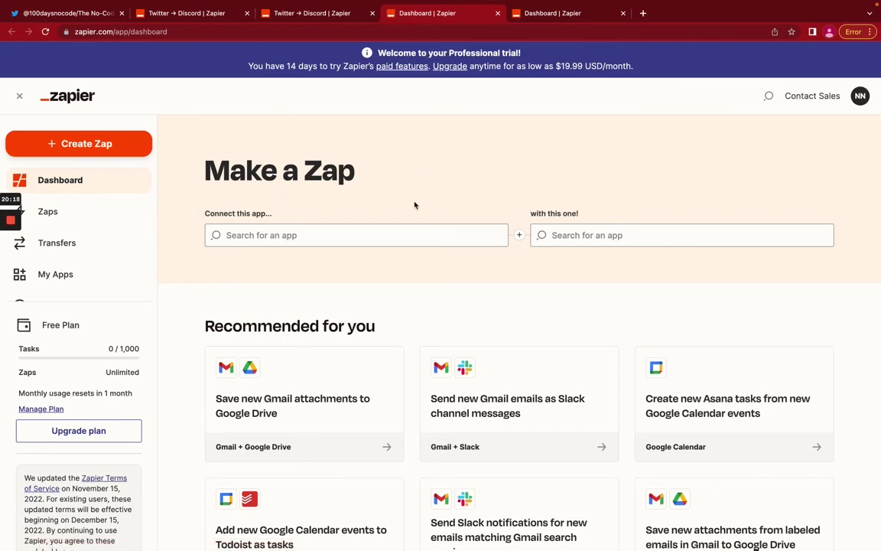
left_click(406, 233)
type("twi")
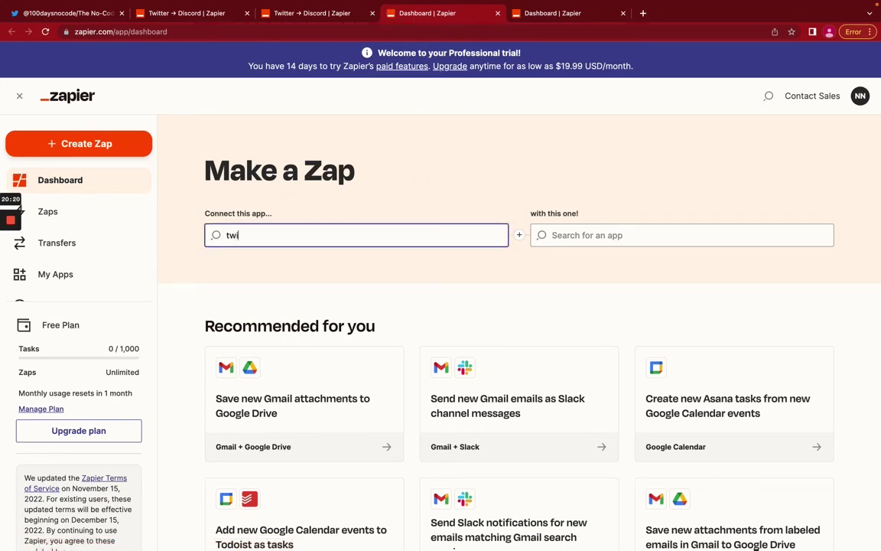
type("tter")
left_click(386, 266)
left_click(592, 234)
type("Discord")
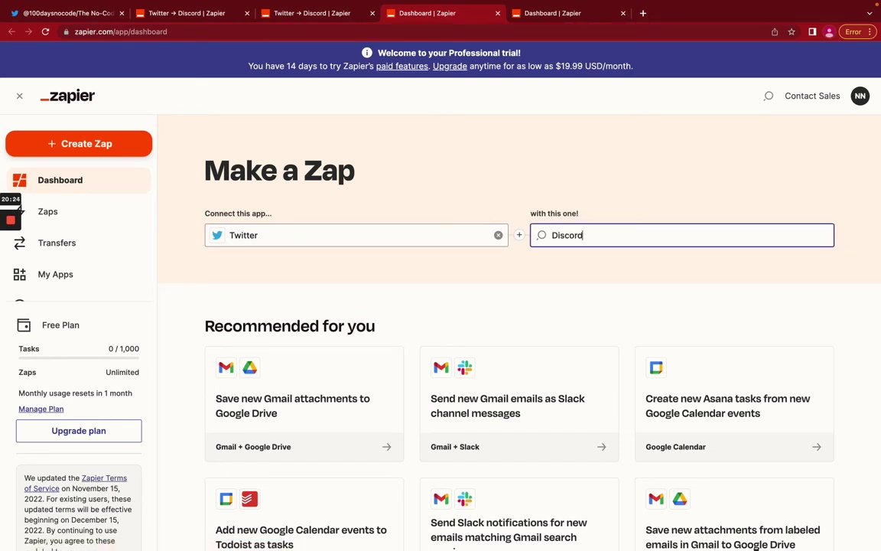
left_click(594, 263)
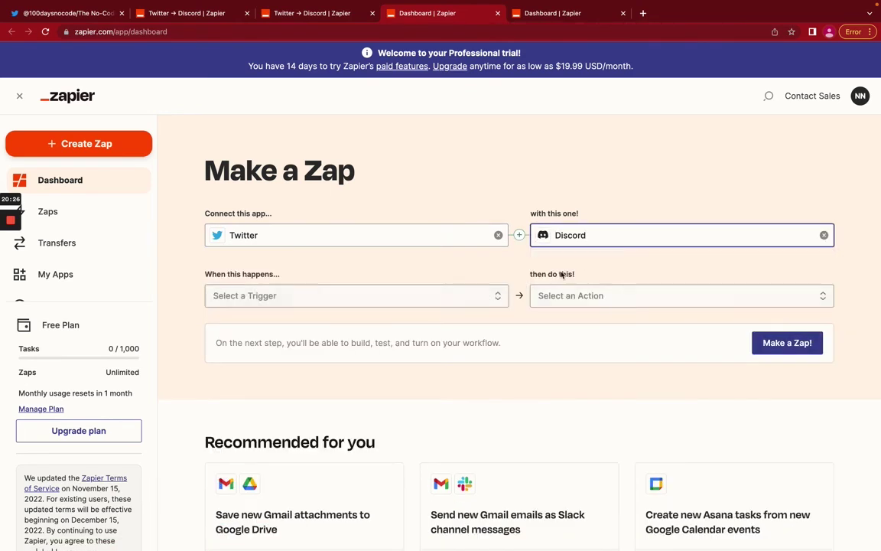
Step: Choose Tweet in List as trigger and Send Channel Message as action, then try the Zap
left_click(302, 302)
scroll(310, 358, "down", 5)
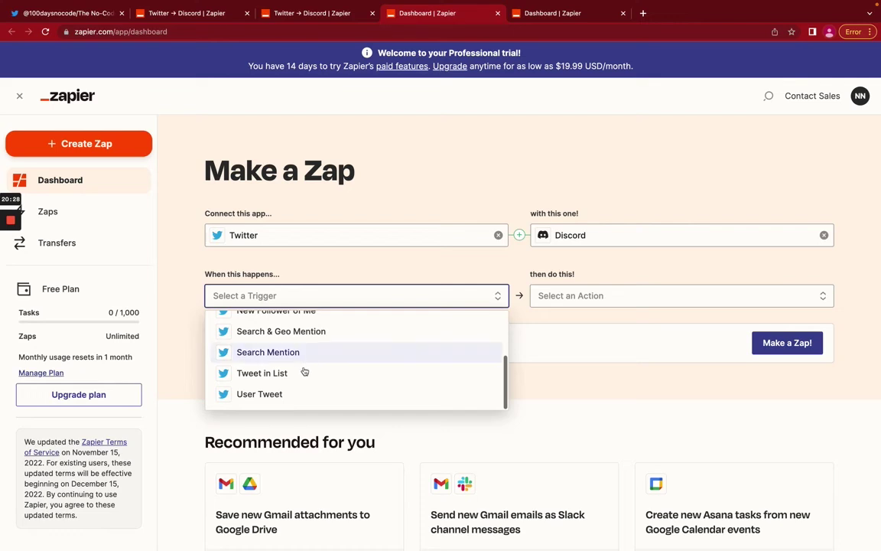
left_click(305, 373)
left_click(590, 297)
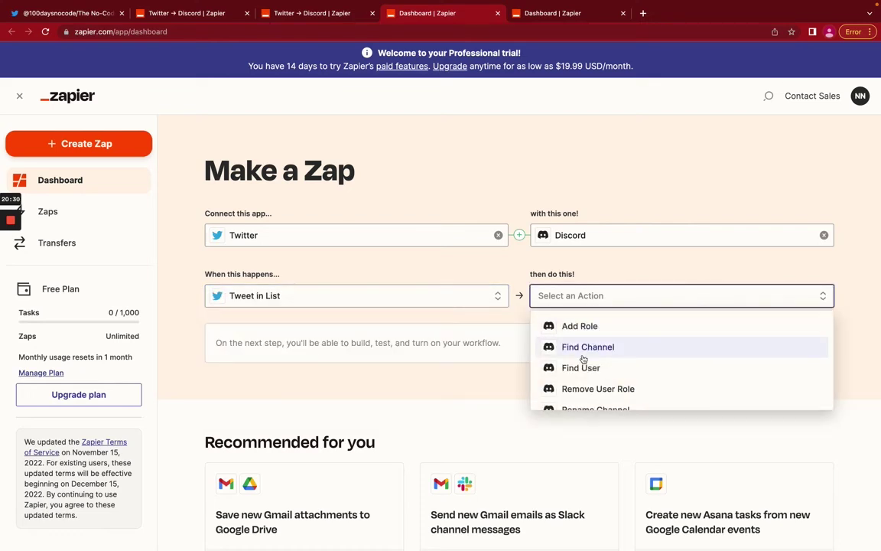
scroll(582, 359, "down", 2)
left_click(586, 396)
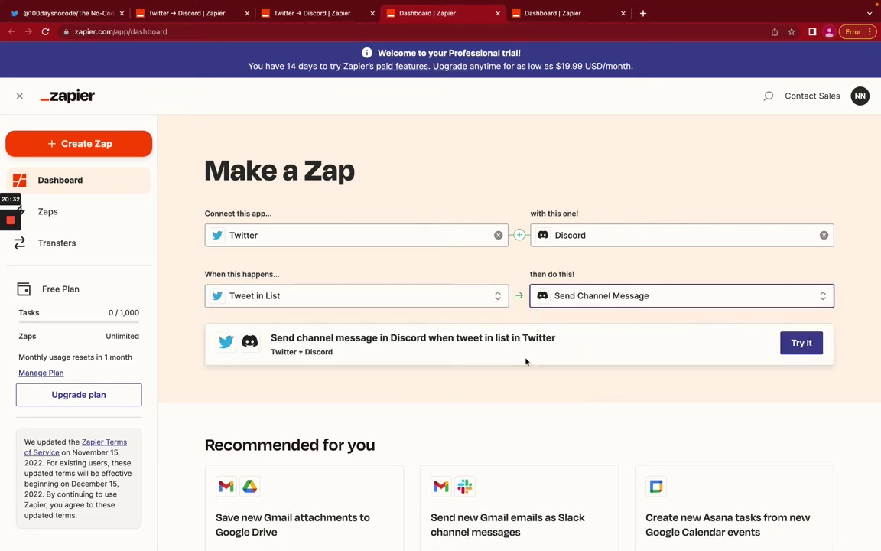
left_click(798, 343)
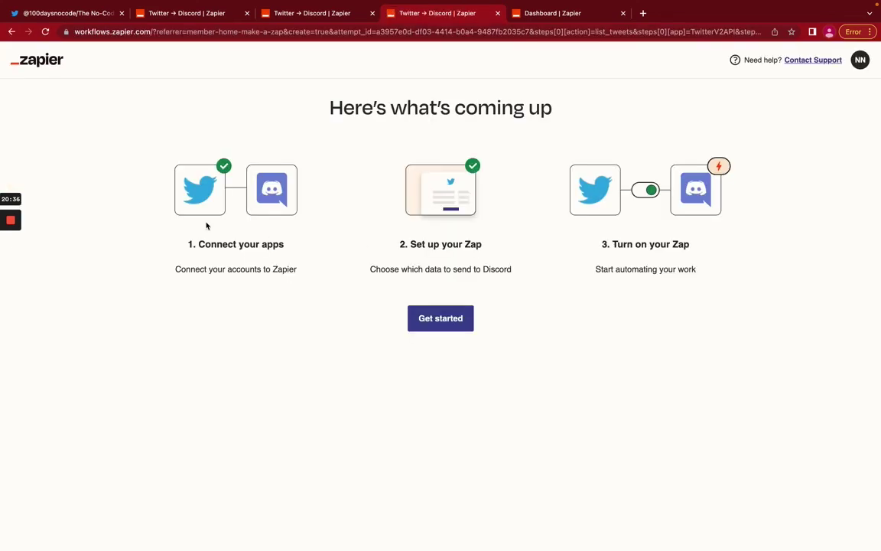
Step: Follow The No-Code List on Twitter, select it as the watched list, and choose the homework-help channel
left_click(459, 328)
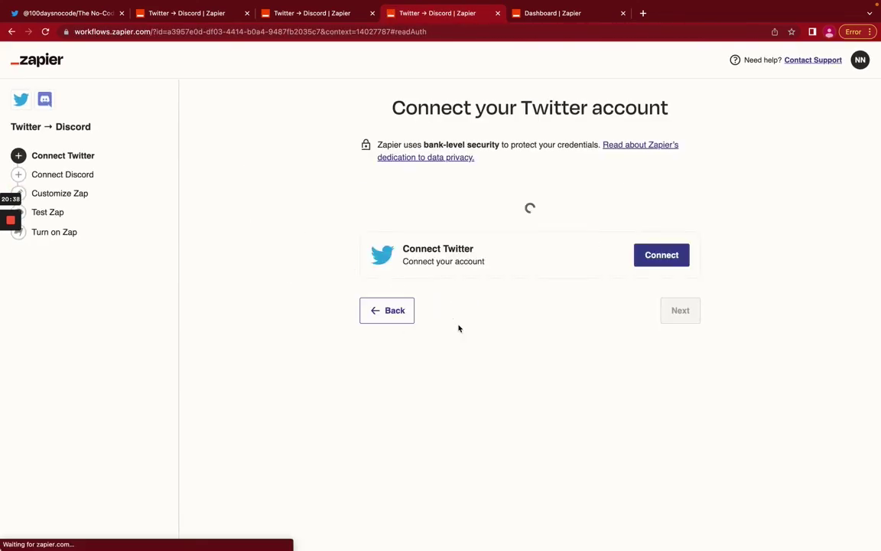
left_click(681, 282)
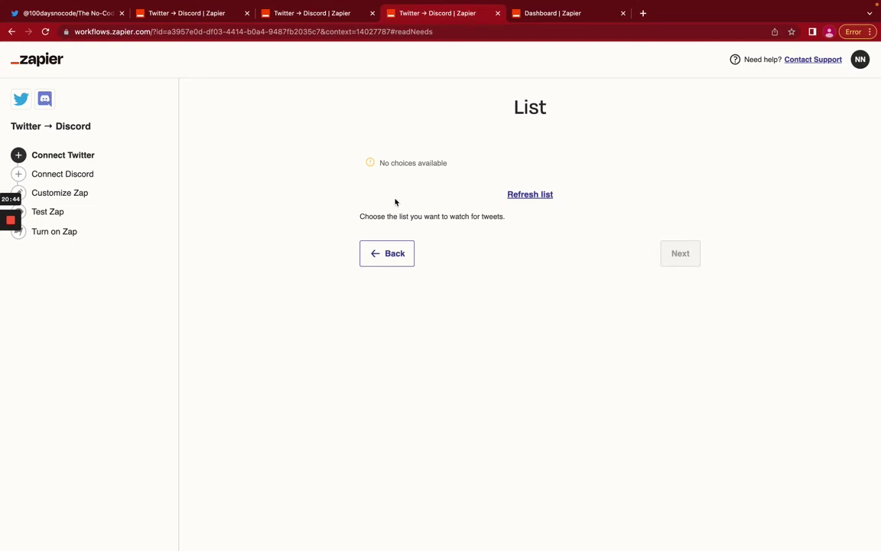
left_click(75, 21)
left_click(415, 265)
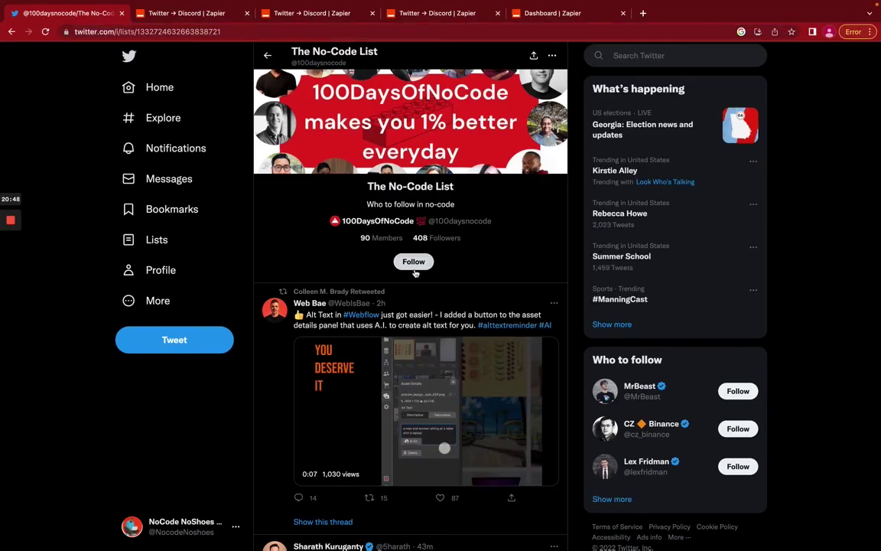
left_click(284, 14)
left_click(446, 20)
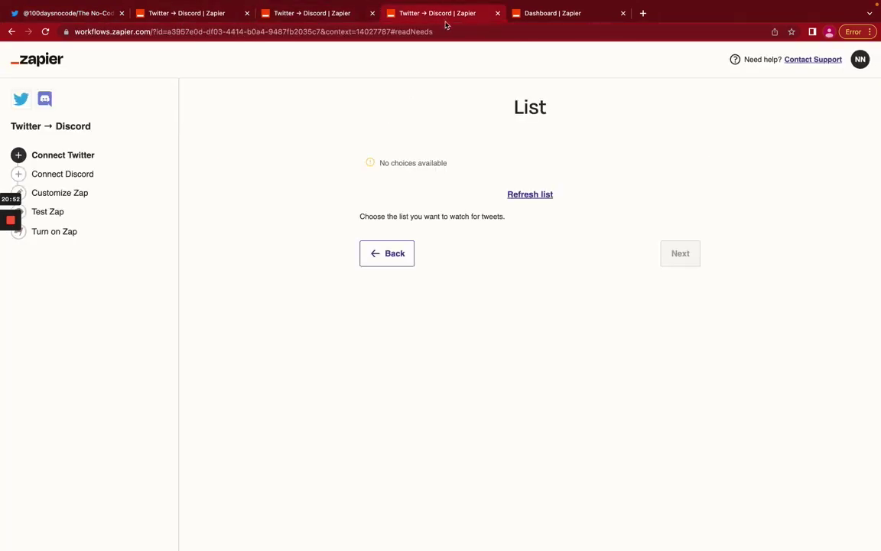
left_click(533, 195)
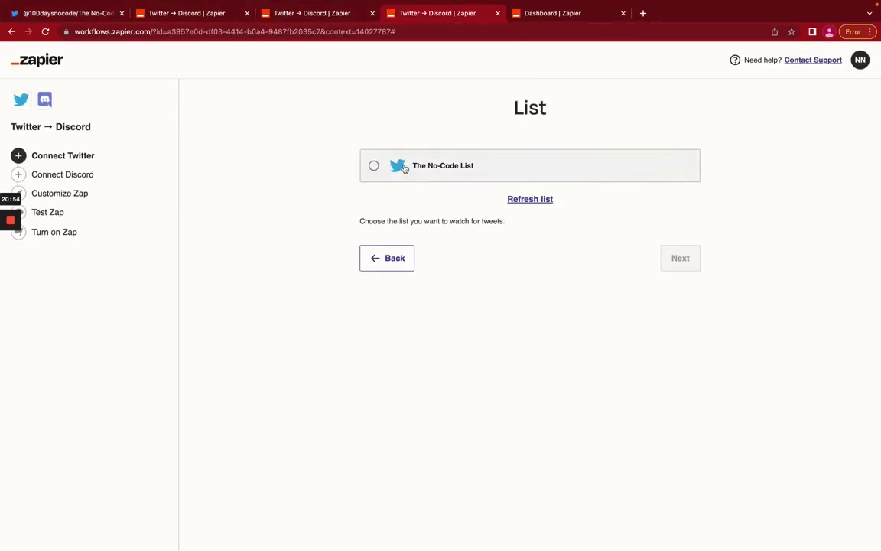
left_click(678, 256)
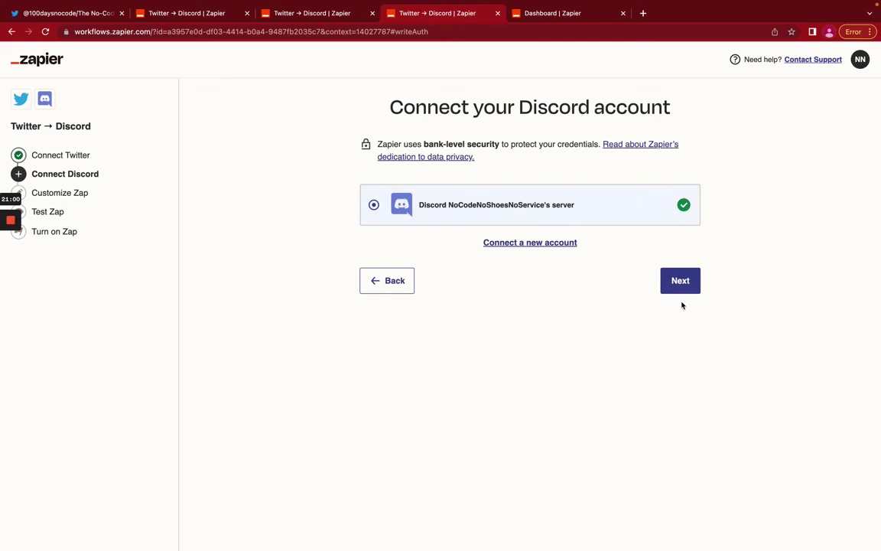
left_click(680, 284)
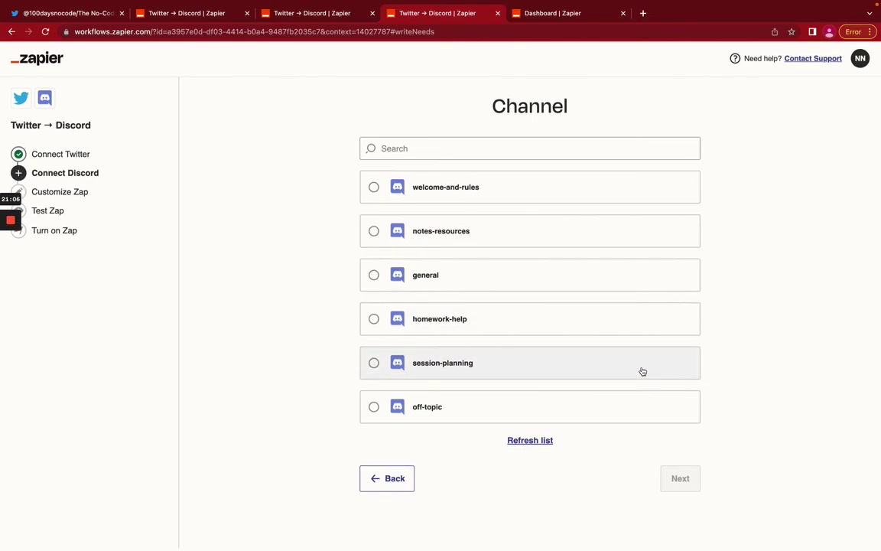
left_click(606, 334)
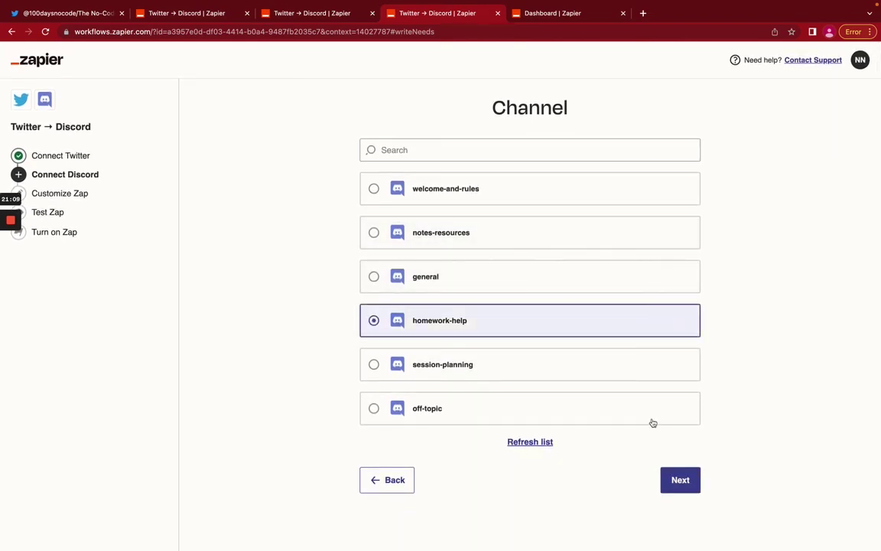
Step: Fill Message Text with the tweet's Text, Full Name and Url, each on its own line
left_click(679, 480)
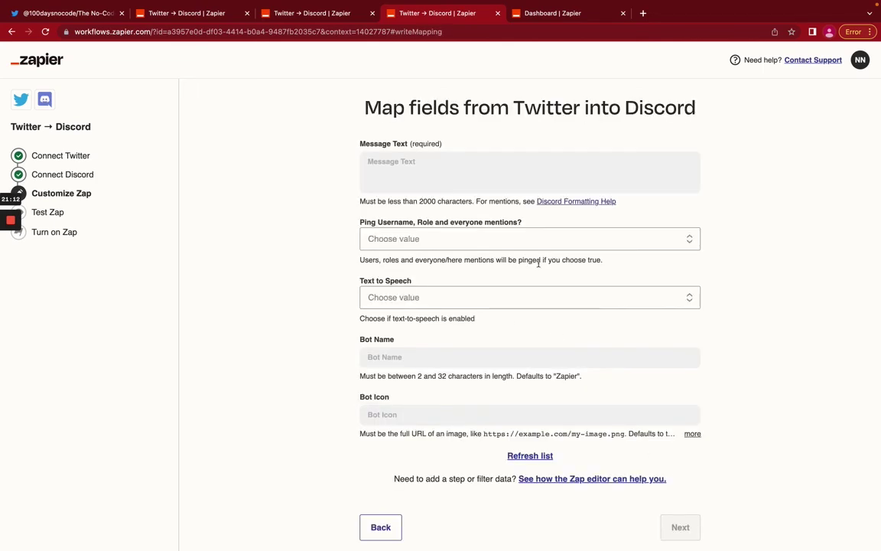
left_click(486, 173)
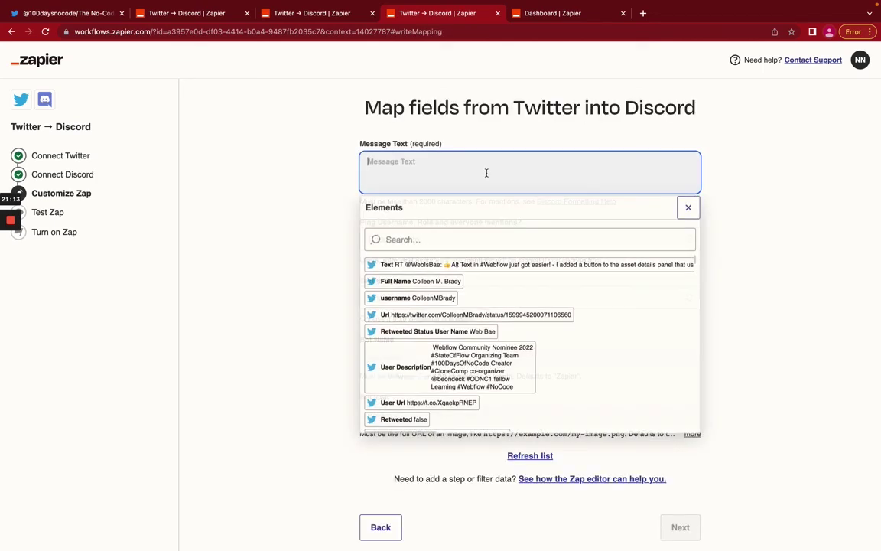
left_click(479, 265)
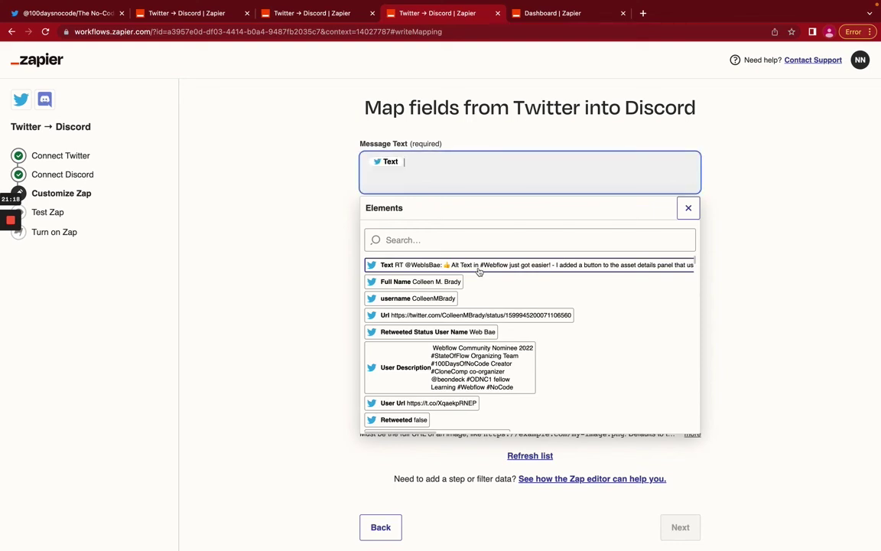
left_click(440, 288)
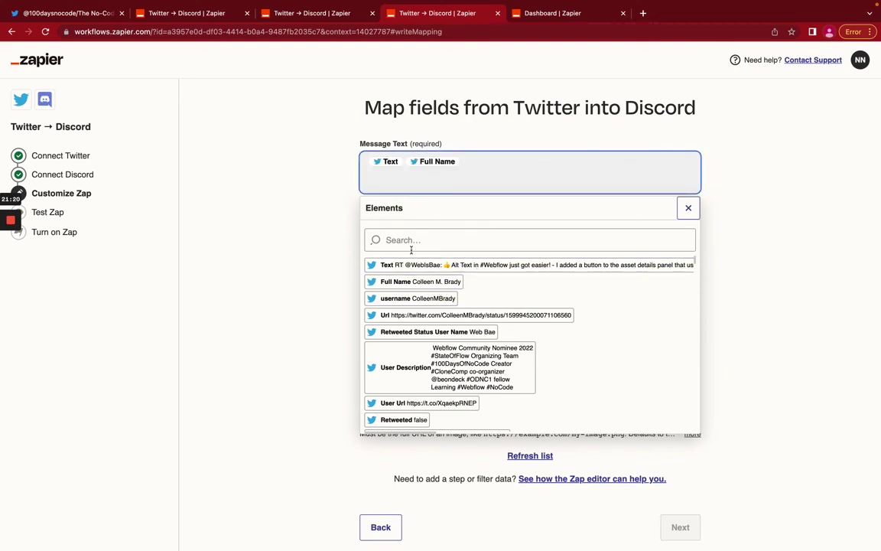
scroll(421, 362, "down", 5)
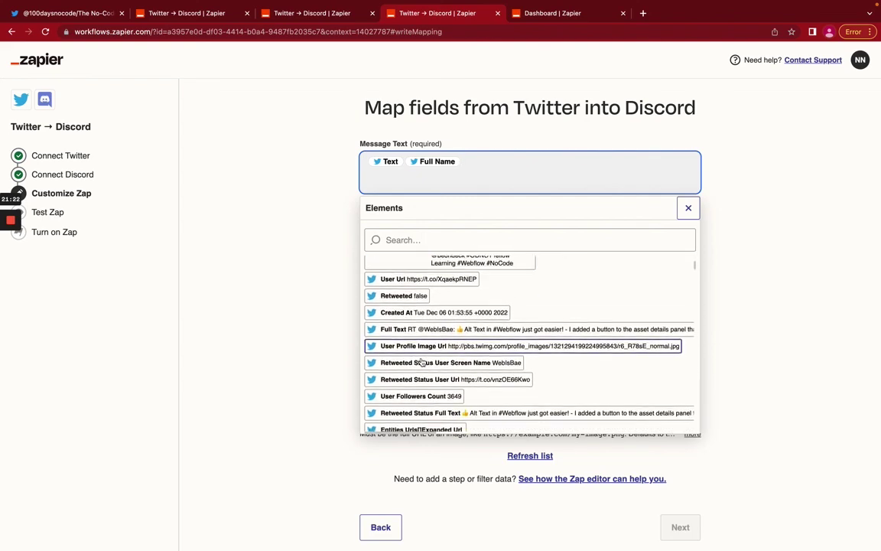
scroll(422, 361, "up", 5)
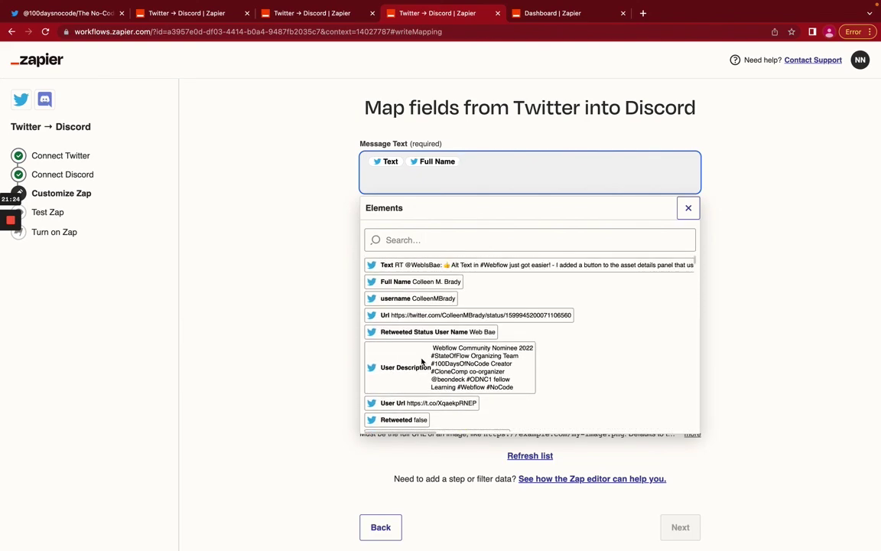
scroll(421, 361, "down", 1)
left_click(413, 290)
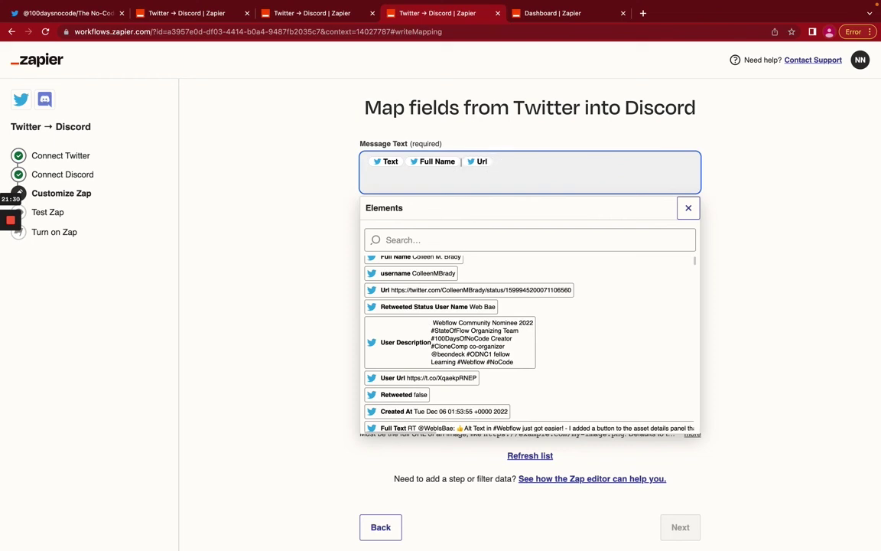
key("Return")
key("Return")
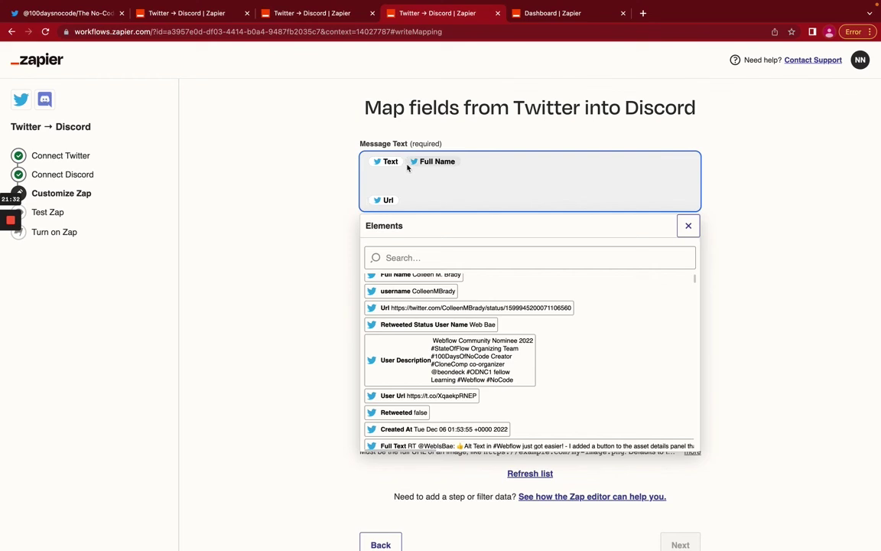
key("Return")
key("Return")
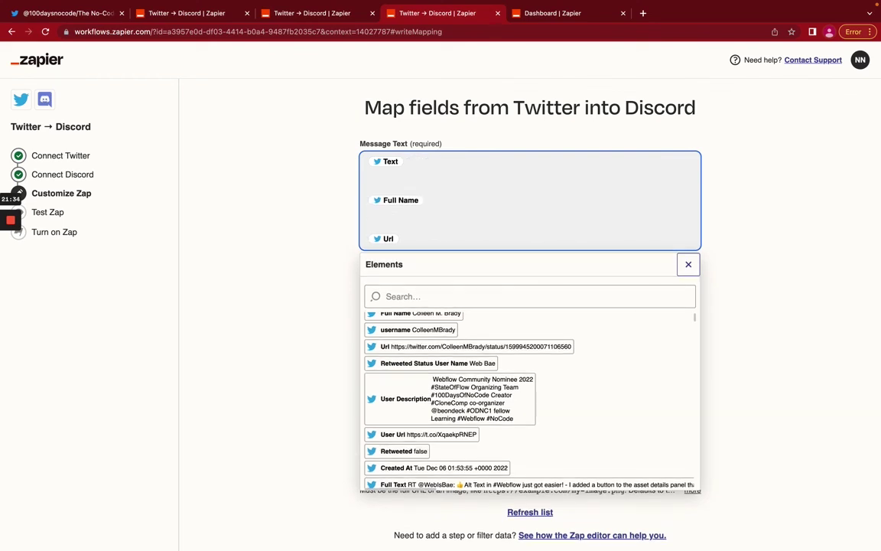
key("BackSpace")
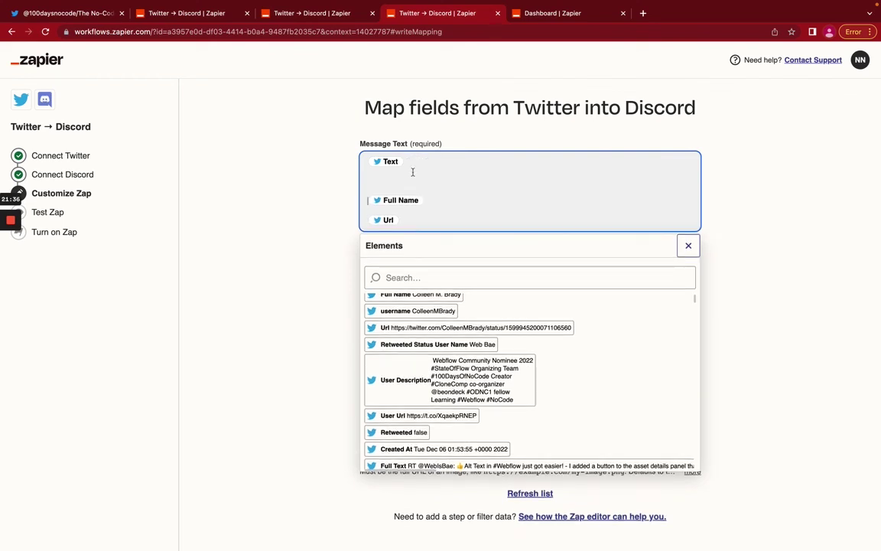
left_click(722, 323)
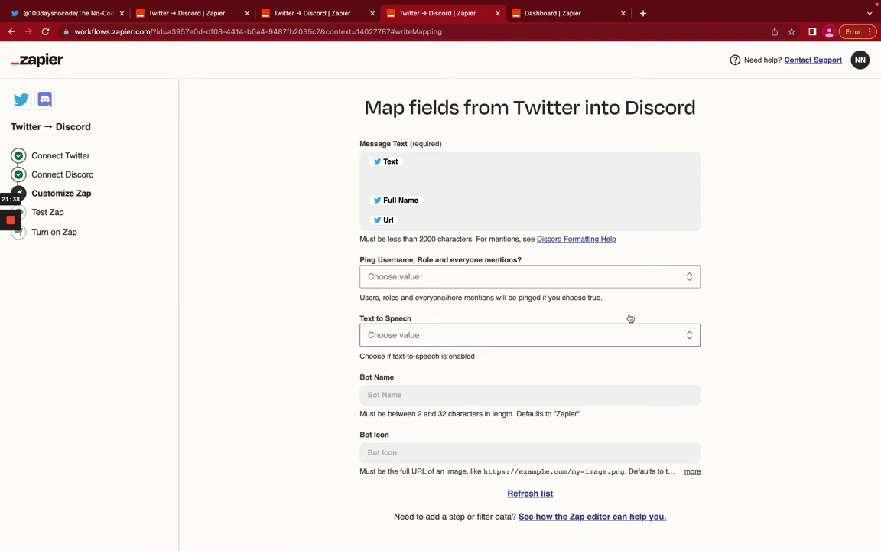
Step: Set mention Ping to True and continue to the test step
left_click(620, 289)
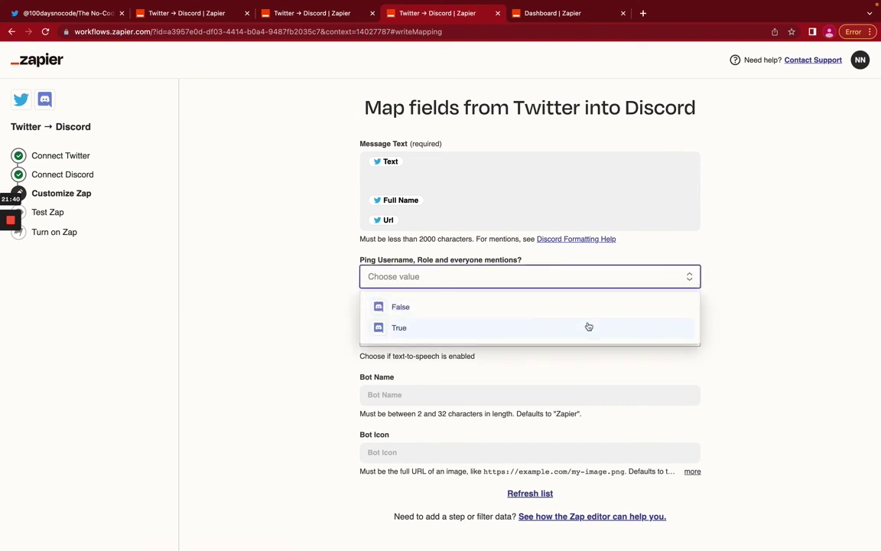
left_click(588, 326)
scroll(584, 379, "down", 1)
scroll(584, 379, "down", 1)
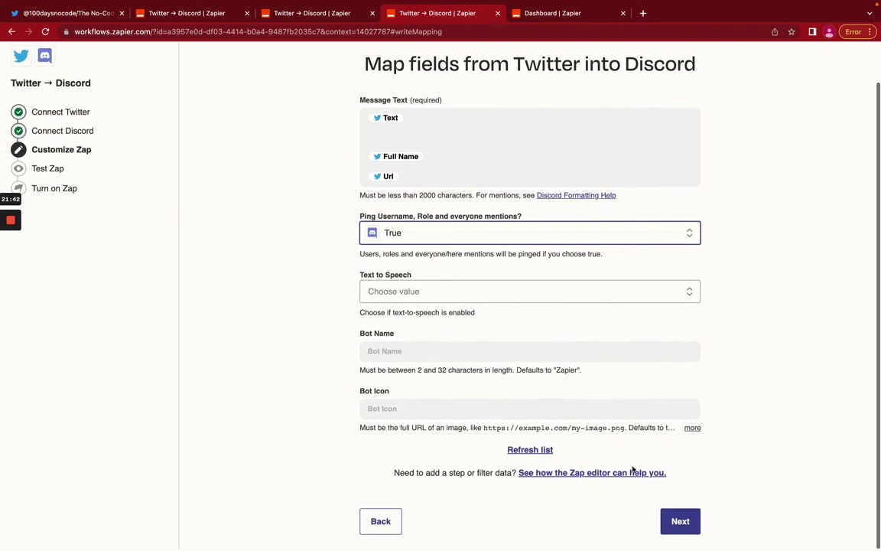
left_click(667, 517)
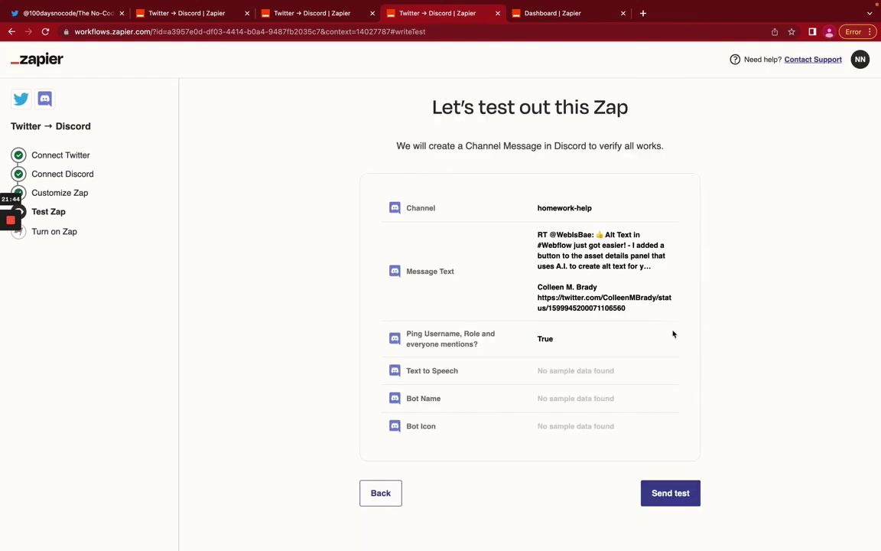
Step: Send the Zap's test message to Discord and view it in #homework-help with tweet text, author and link
left_click(678, 488)
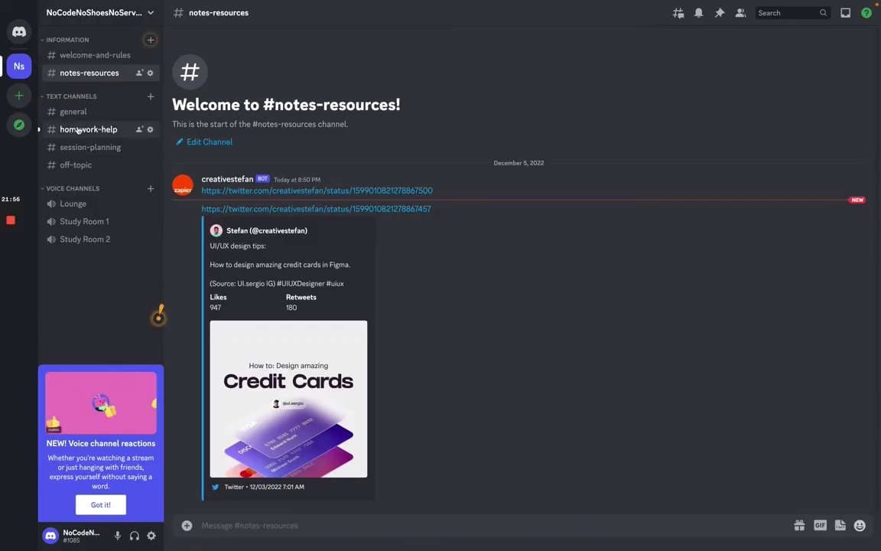
left_click(76, 131)
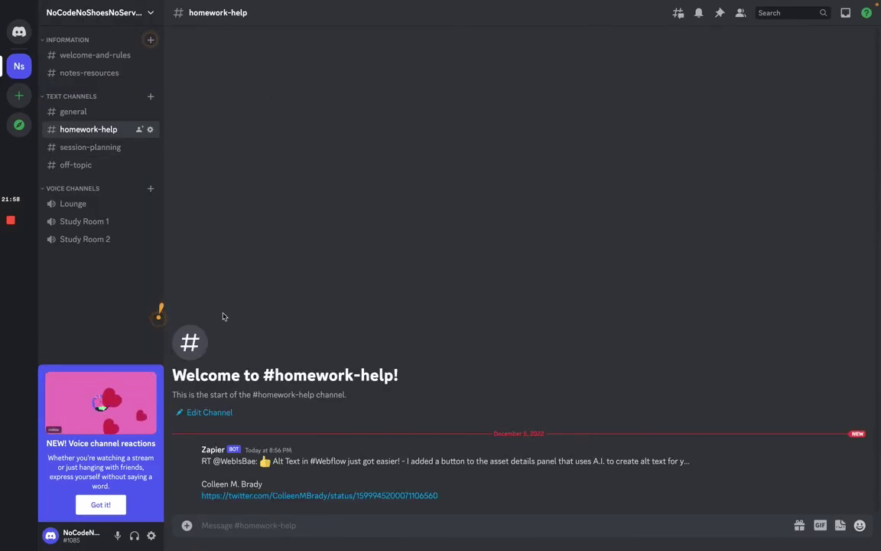